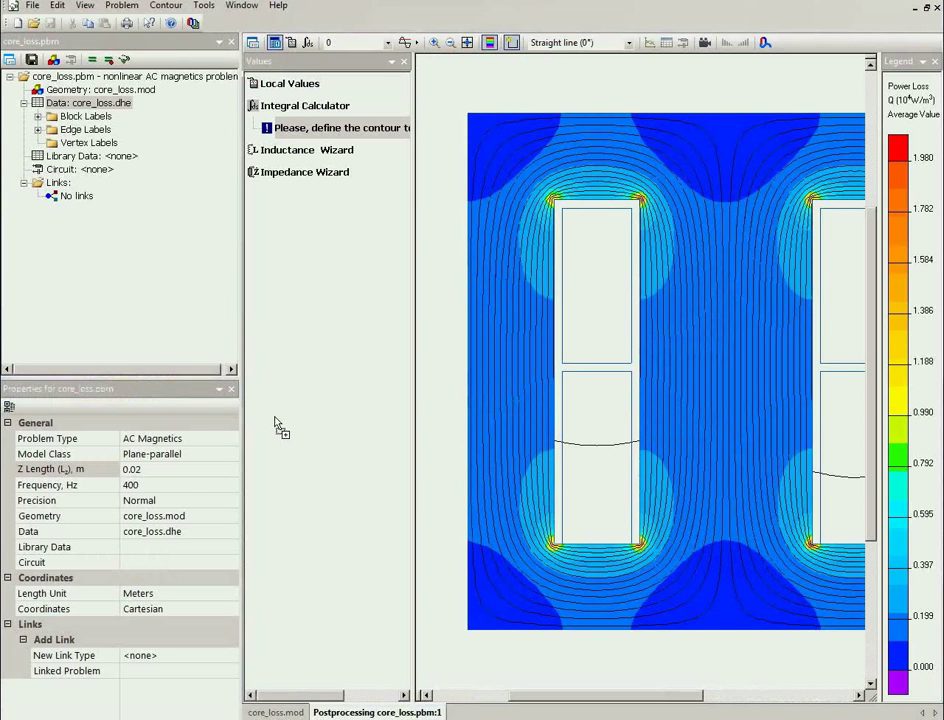
Close the core_loss project and its results window, leaving iso_10211_2007_case3 open.
{"action": "left_click_drag", "start_coordinate": [277, 424], "coordinate": [322, 411]}
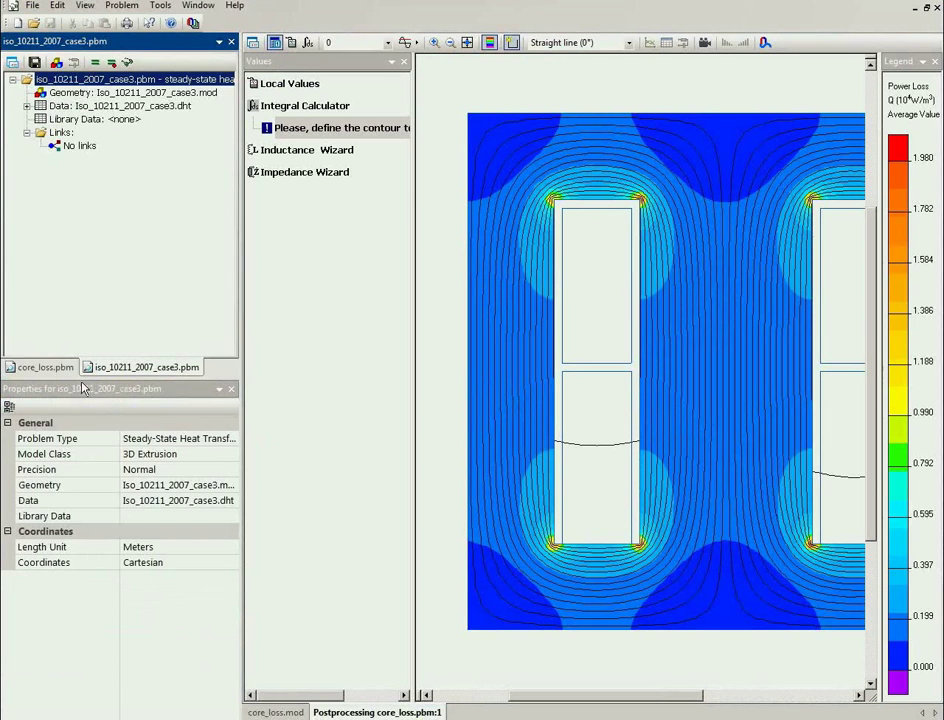
{"action": "left_click", "coordinate": [40, 367]}
{"action": "left_click", "coordinate": [231, 41]}
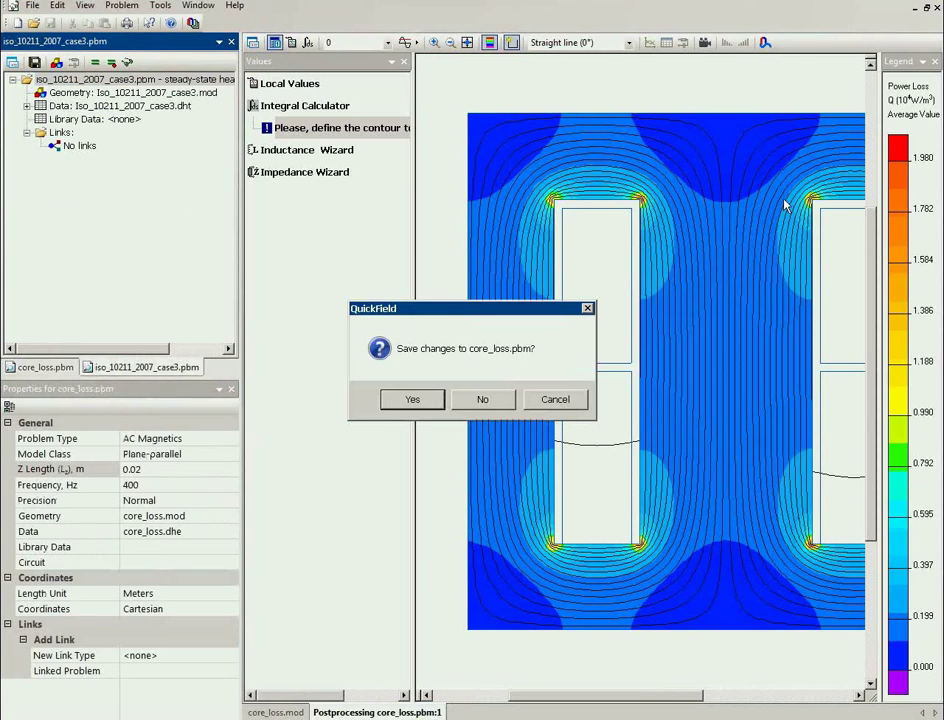
{"action": "left_click", "coordinate": [482, 398]}
{"action": "left_click", "coordinate": [936, 8]}
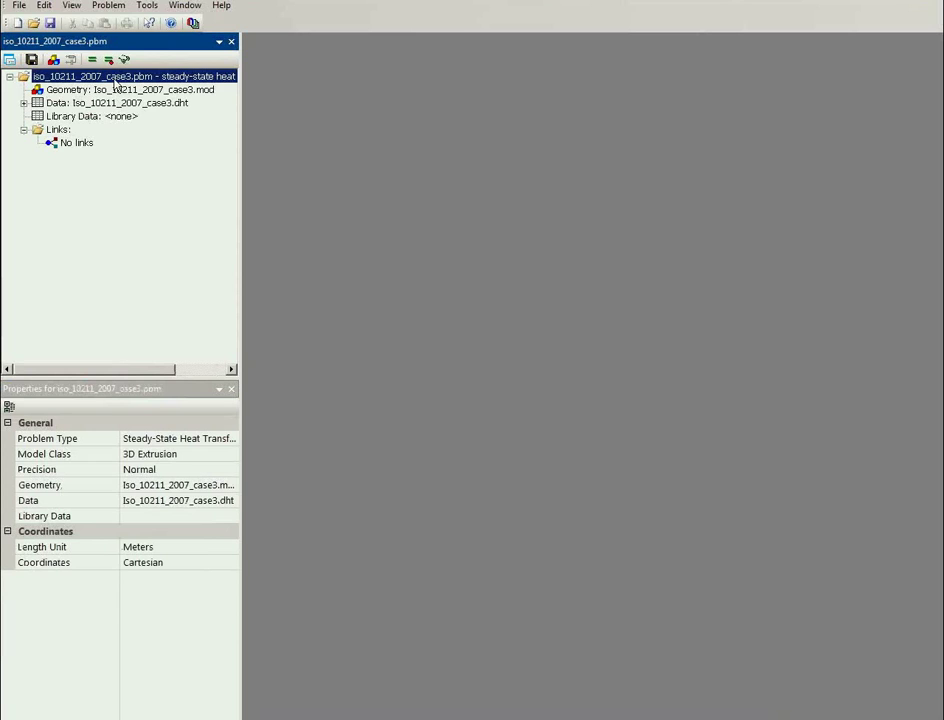
Check the problem properties, keeping 3D Extrusion as the model class, and cancel.
{"action": "left_click", "coordinate": [10, 59]}
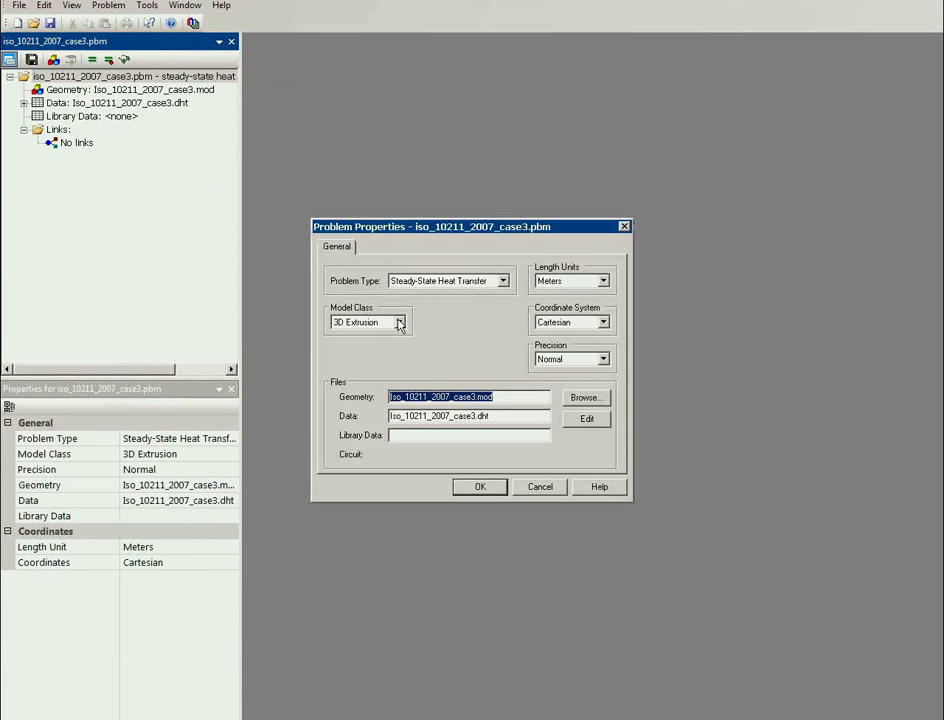
{"action": "left_click", "coordinate": [399, 323]}
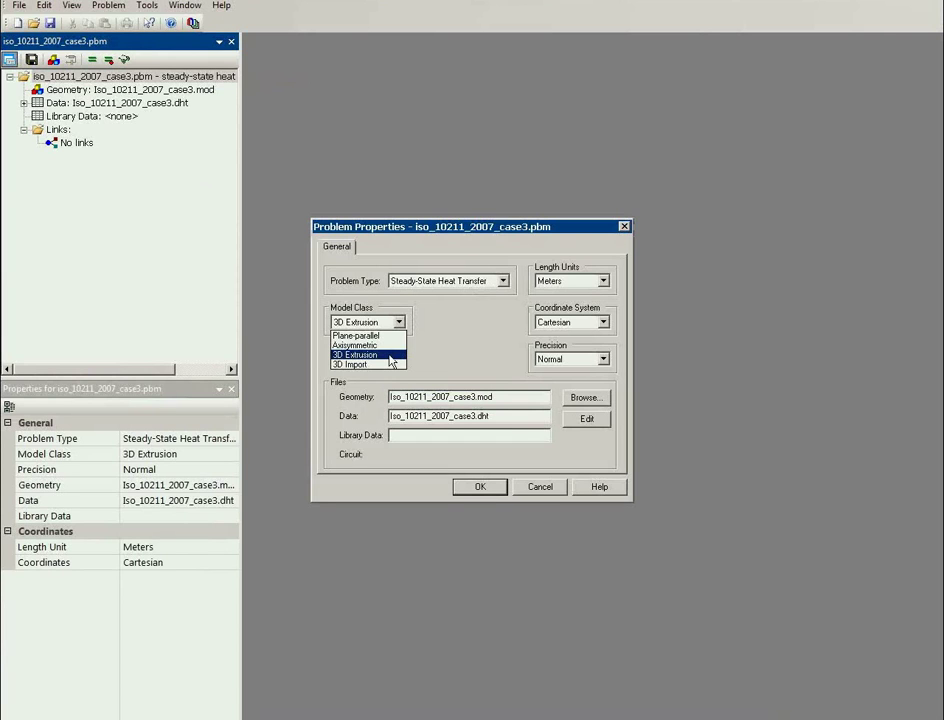
{"action": "left_click", "coordinate": [390, 357]}
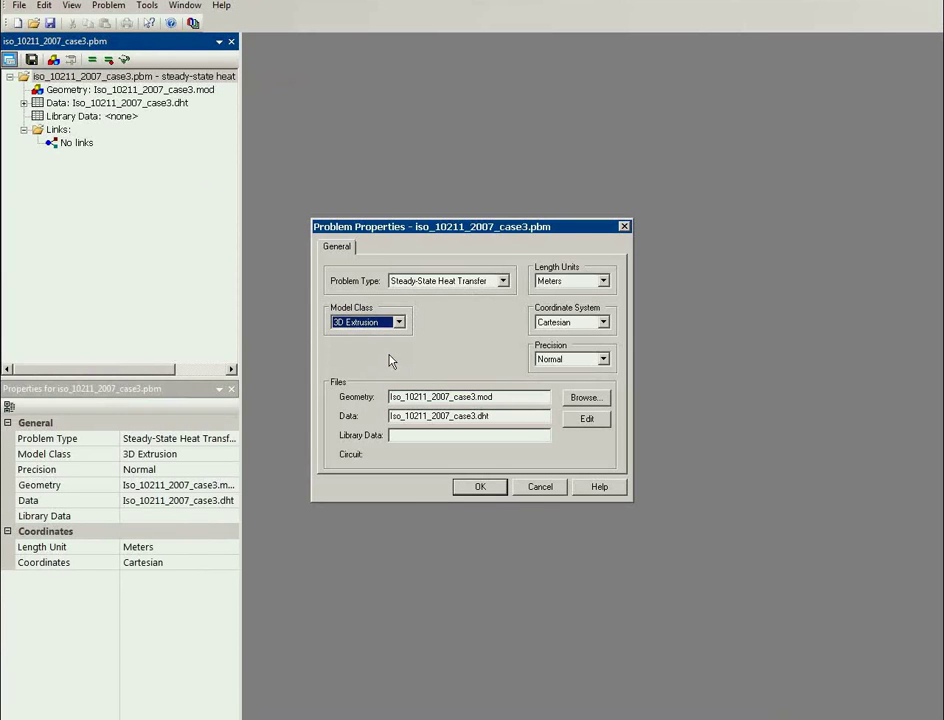
{"action": "left_click", "coordinate": [527, 490]}
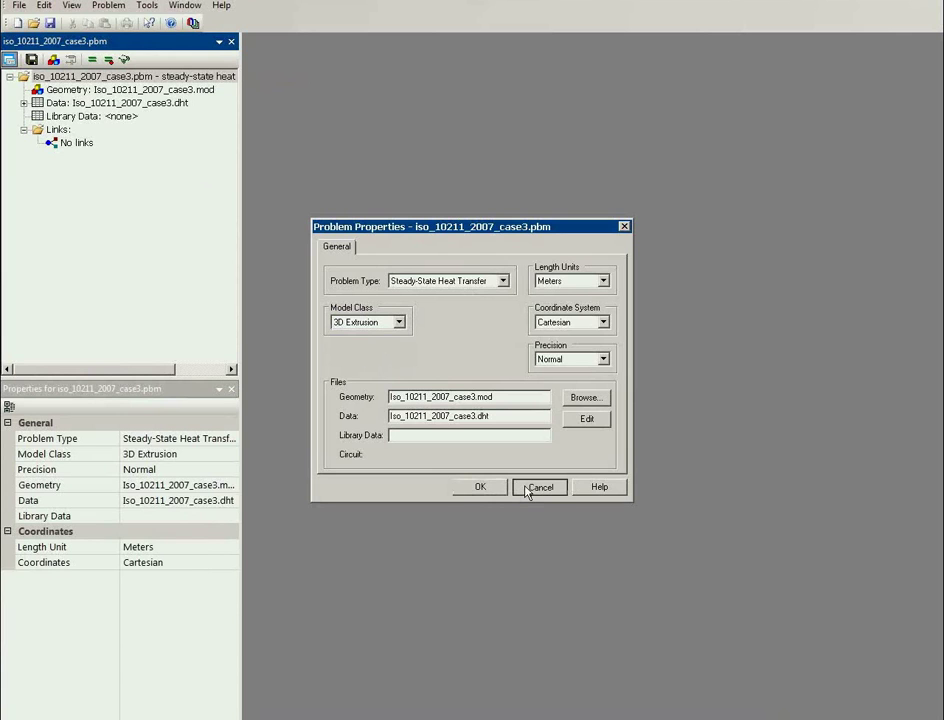
Open the geometry, fit the whole cross-section into view, and select the left block.
{"action": "double_click", "coordinate": [105, 90]}
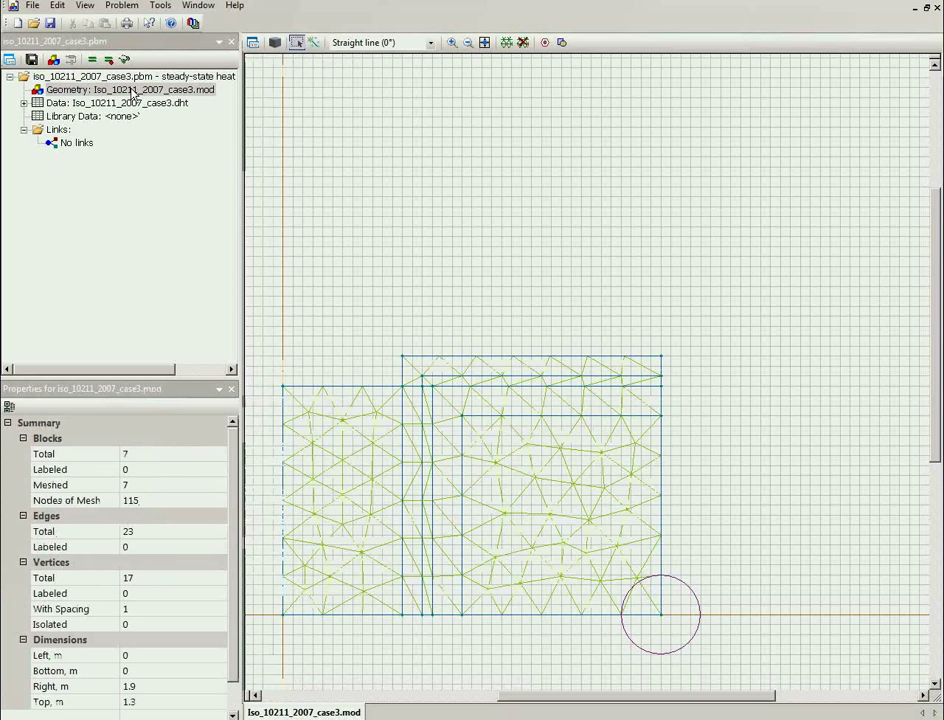
{"action": "left_click", "coordinate": [484, 43]}
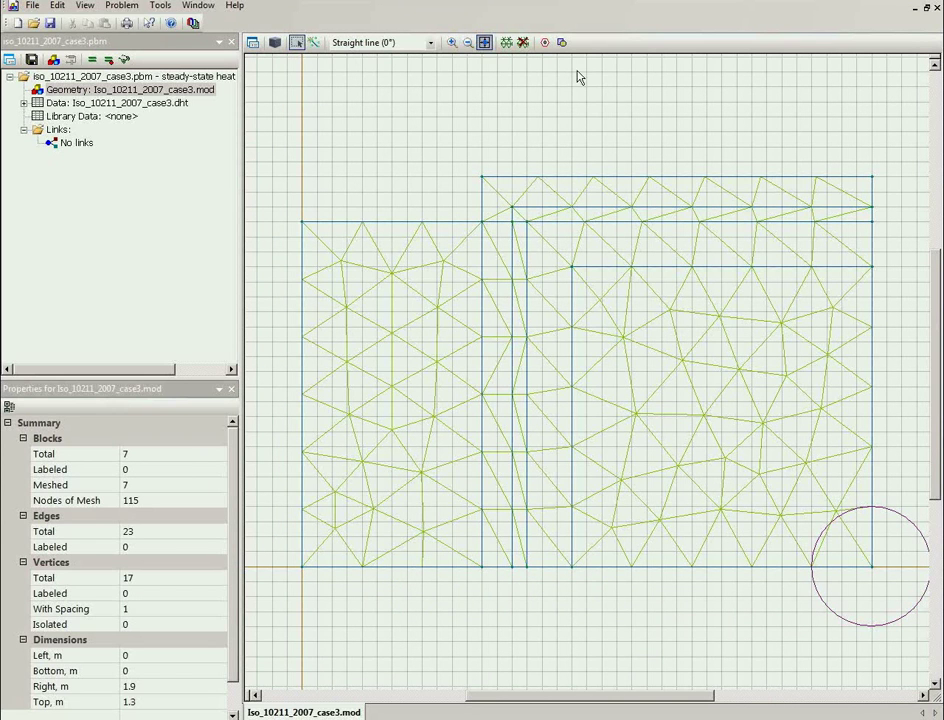
{"action": "left_click", "coordinate": [397, 302]}
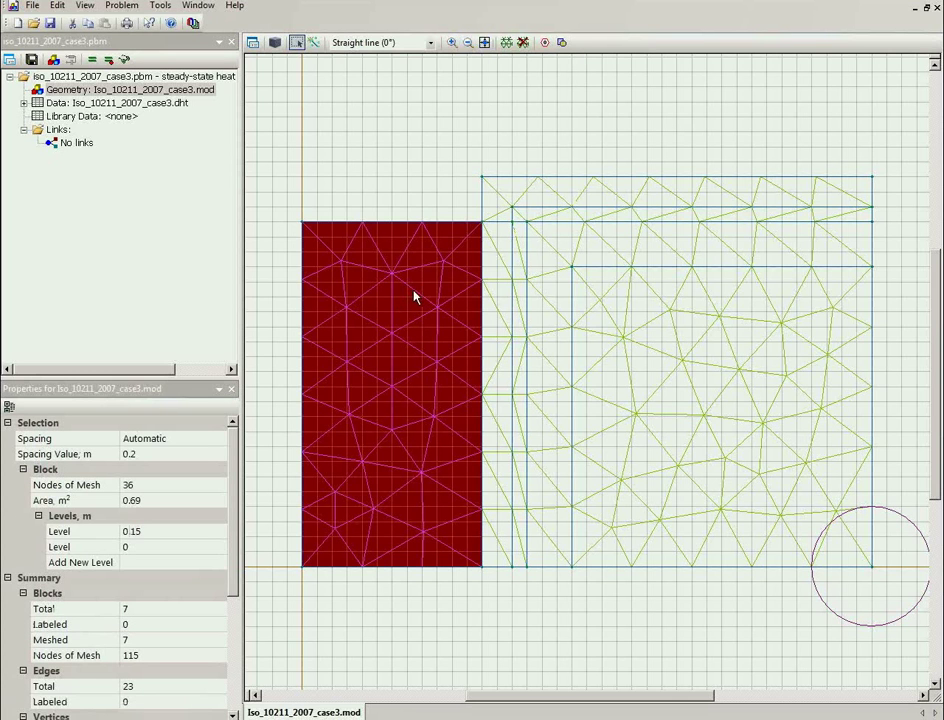
Switch length units to centimetres, review the 0 and 15 cm levels, and select the right square block.
{"action": "left_click", "coordinate": [85, 5]}
{"action": "mouse_move", "coordinate": [137, 158]}
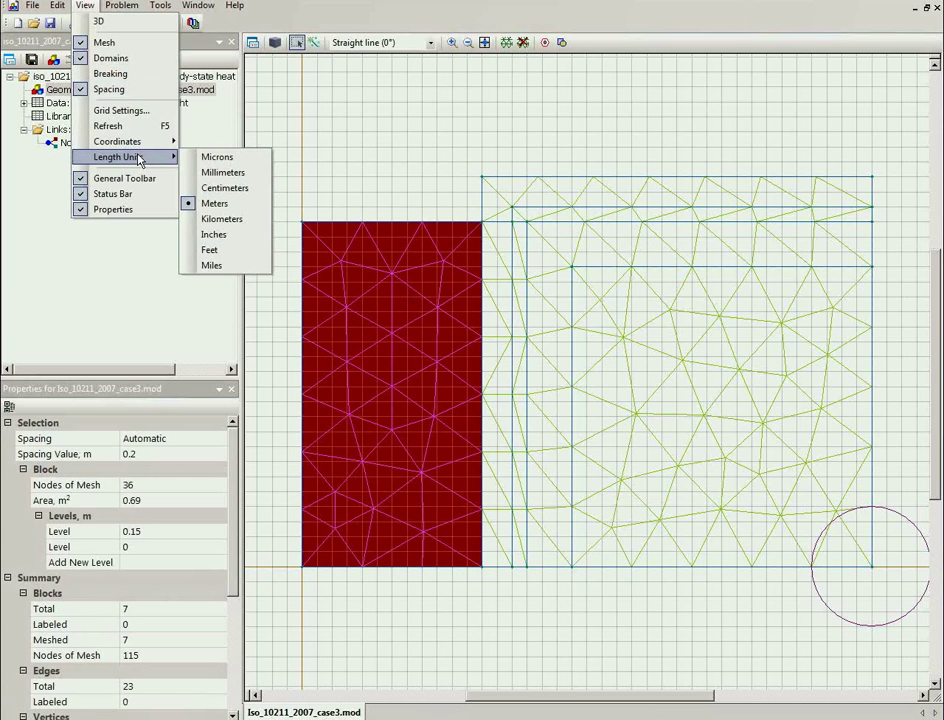
{"action": "left_click", "coordinate": [238, 188]}
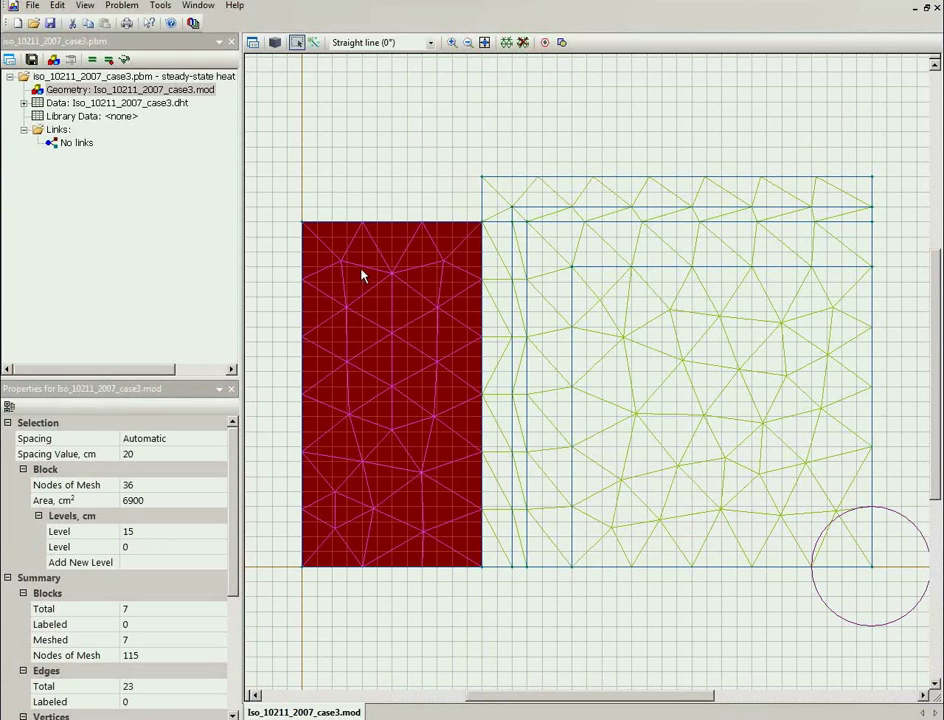
{"action": "left_click", "coordinate": [145, 547]}
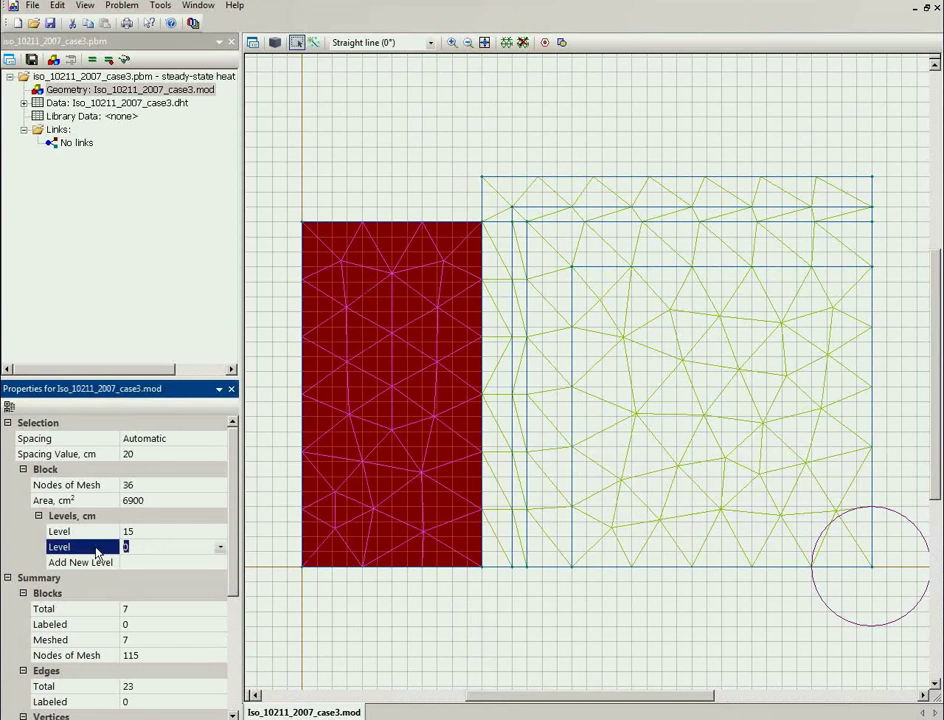
{"action": "left_click", "coordinate": [146, 531]}
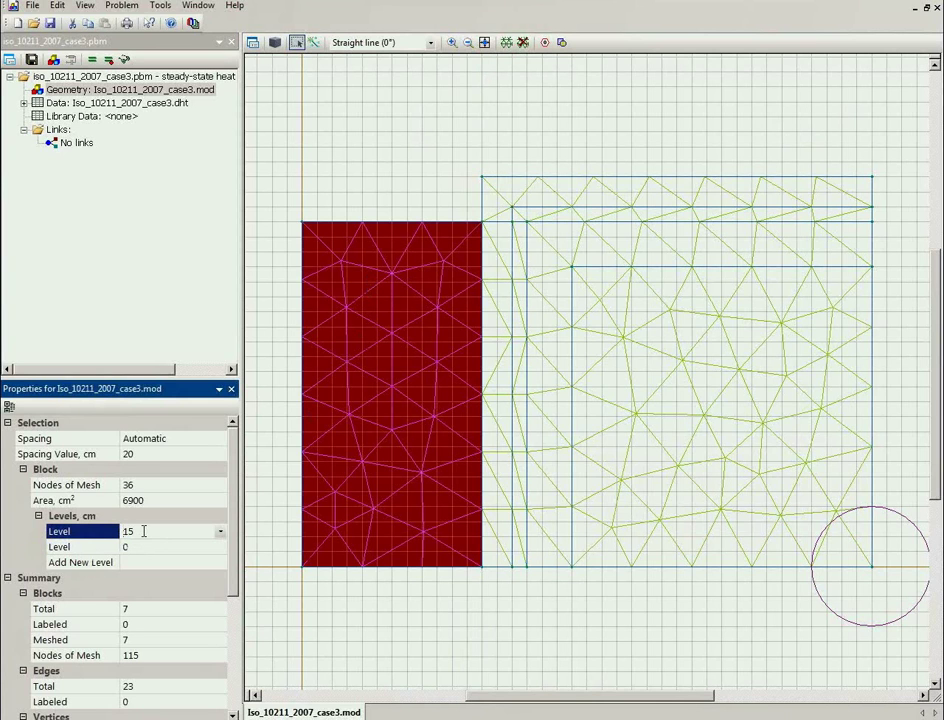
{"action": "left_click", "coordinate": [722, 432]}
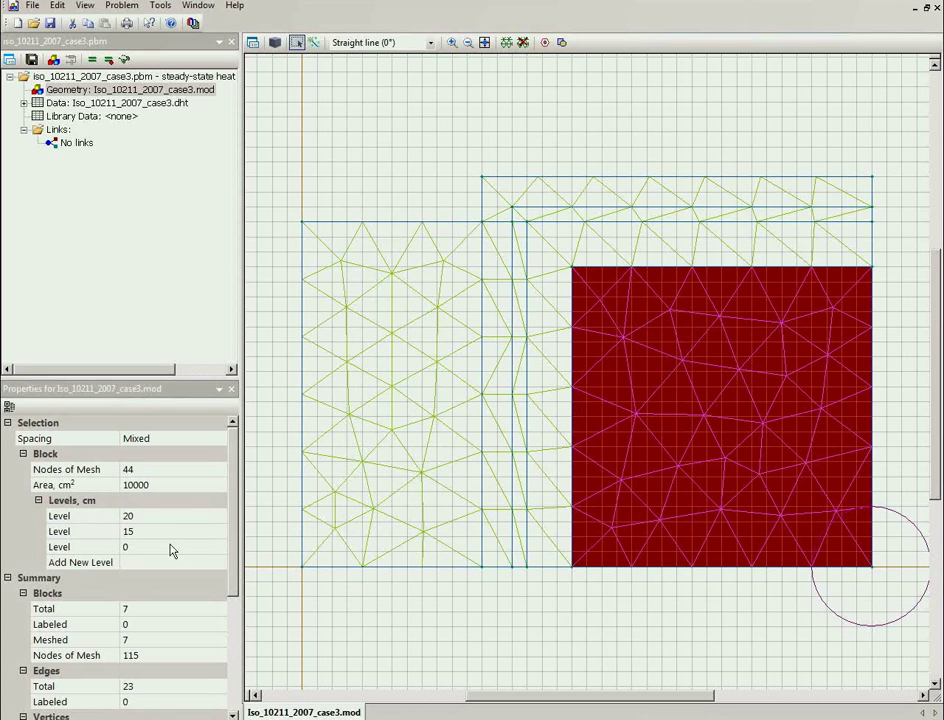
{"action": "left_click", "coordinate": [118, 548]}
{"action": "left_click", "coordinate": [123, 532]}
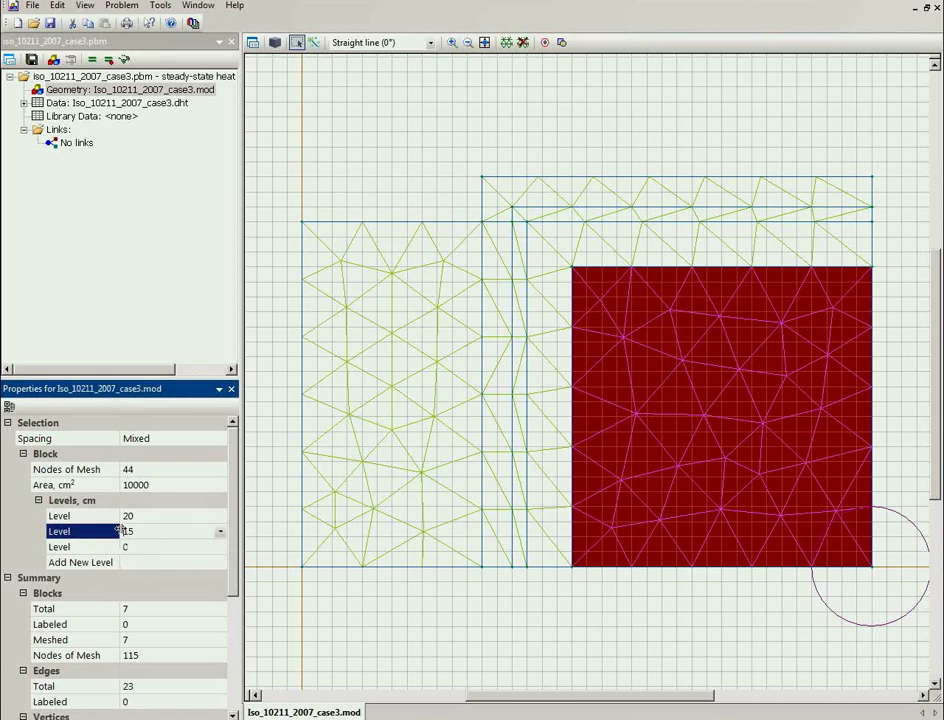
{"action": "double_click", "coordinate": [150, 531]}
{"action": "left_click", "coordinate": [126, 515]}
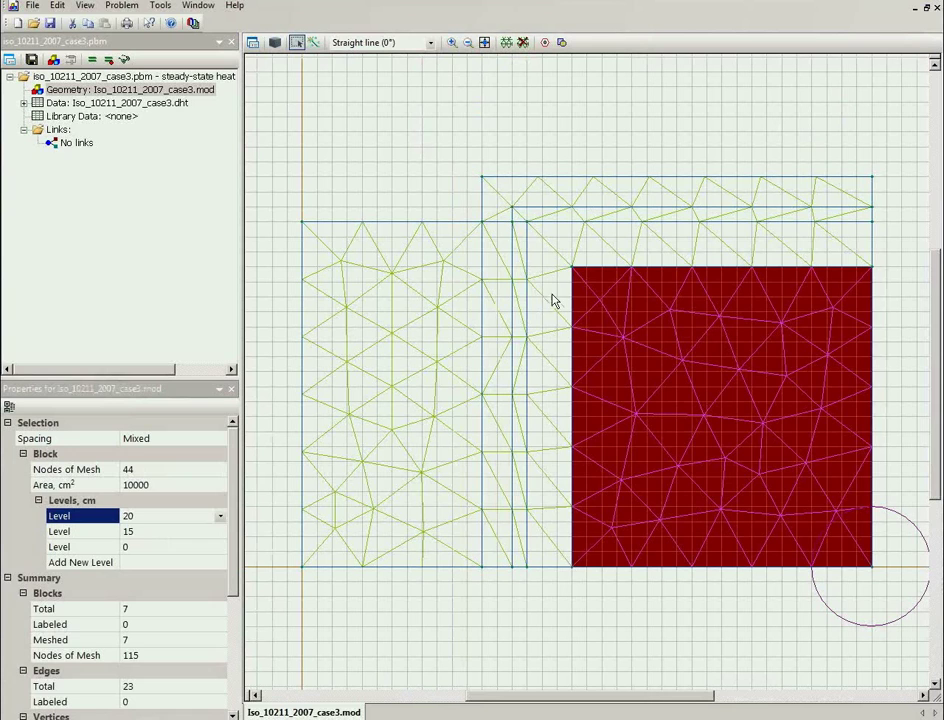
{"action": "left_click", "coordinate": [552, 299]}
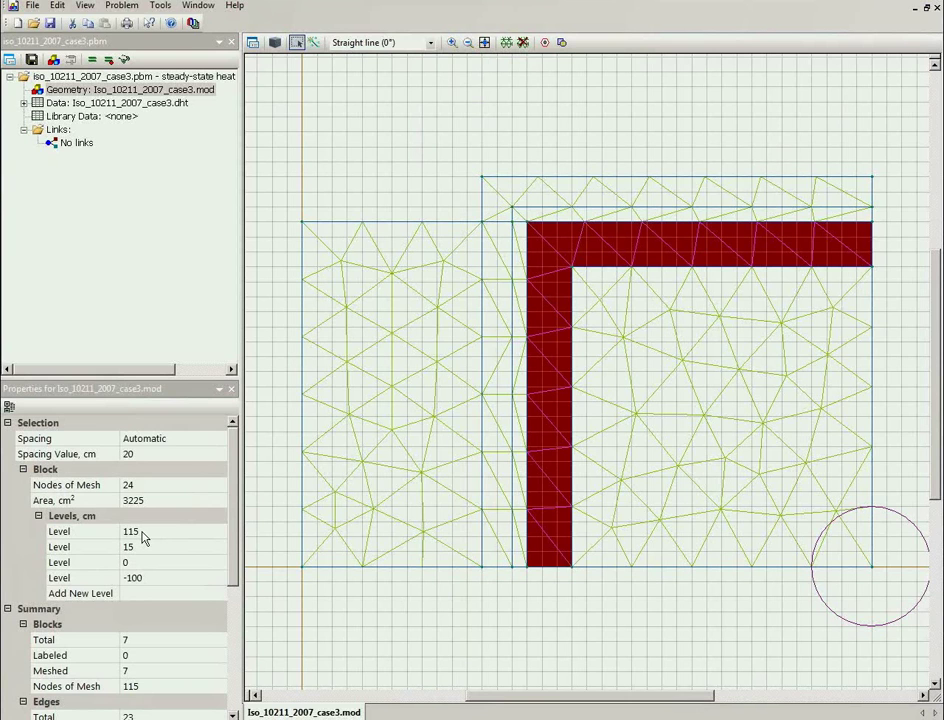
Deselect the block, switch the geometry to 3D, and orbit to view the slab from the front.
{"action": "left_click", "coordinate": [370, 193]}
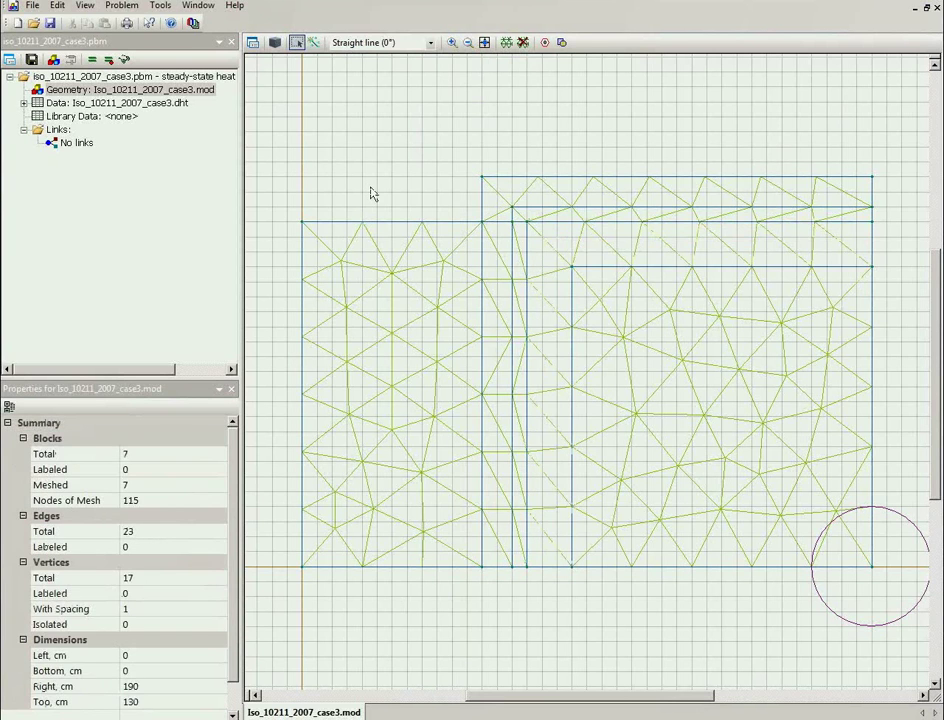
{"action": "left_click", "coordinate": [275, 44]}
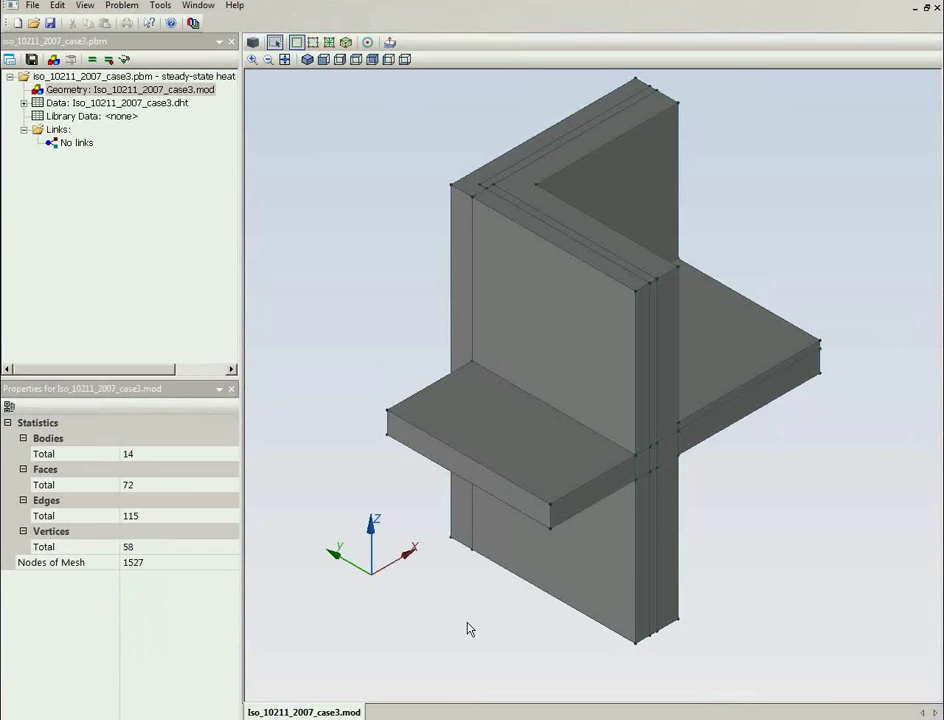
{"action": "middle_click_drag", "start_coordinate": [468, 628], "coordinate": [339, 594]}
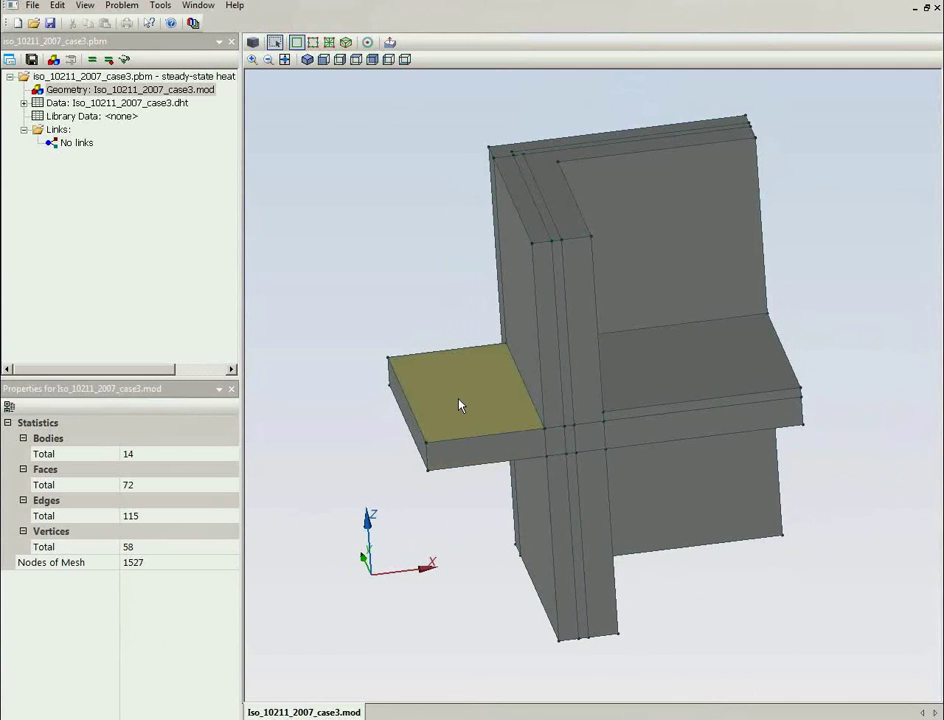
{"action": "middle_click_drag", "start_coordinate": [470, 420], "coordinate": [617, 512]}
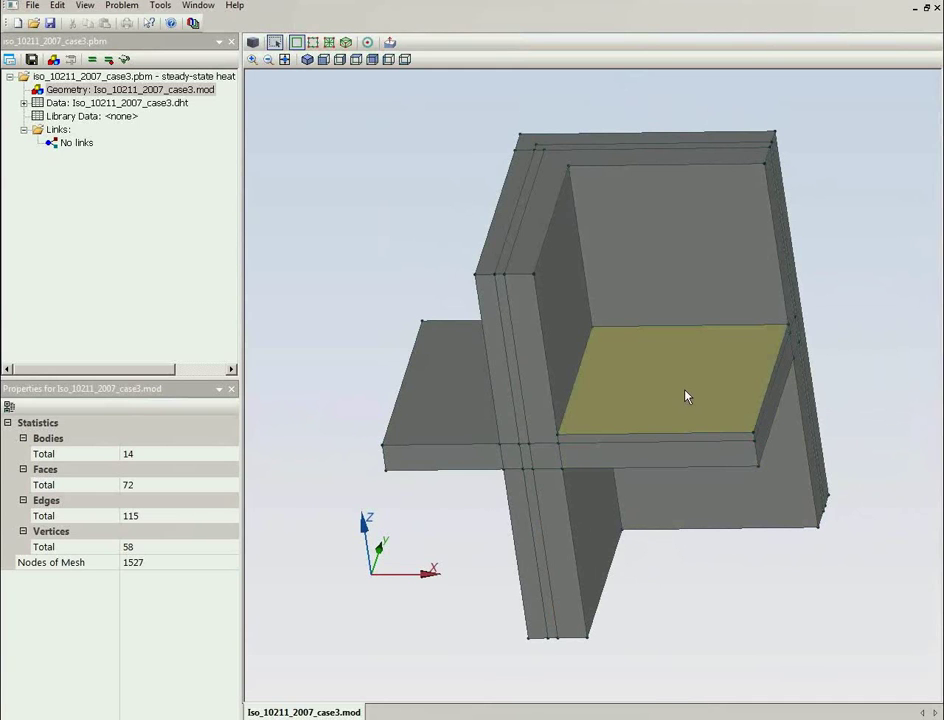
{"action": "middle_click_drag", "start_coordinate": [624, 392], "coordinate": [648, 352]}
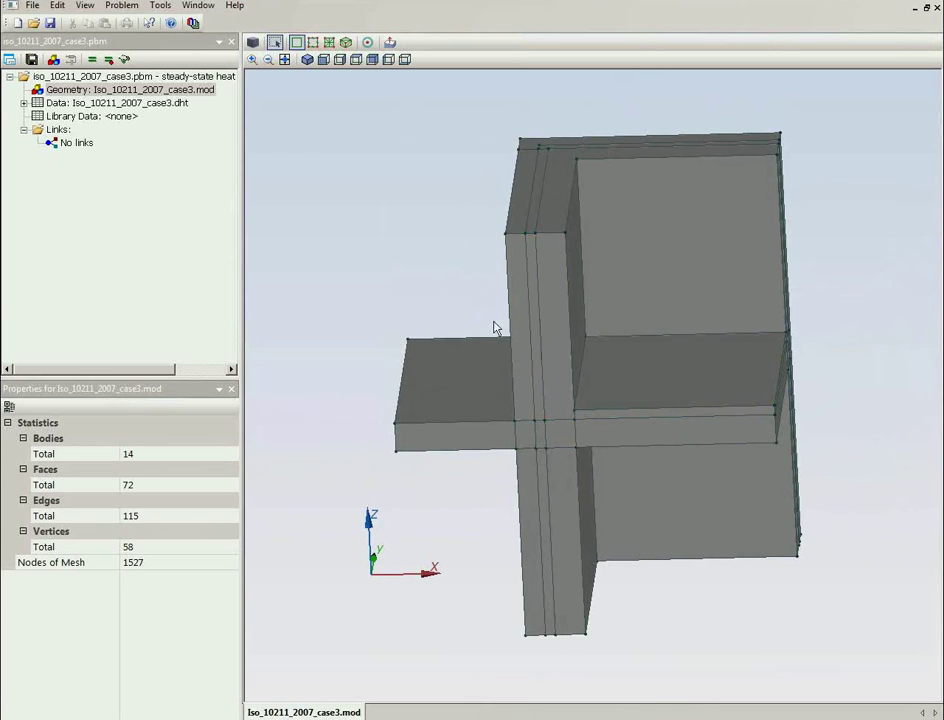
Select the slab's top face, labelled outside, and keep slab as its body label.
{"action": "left_click", "coordinate": [464, 365]}
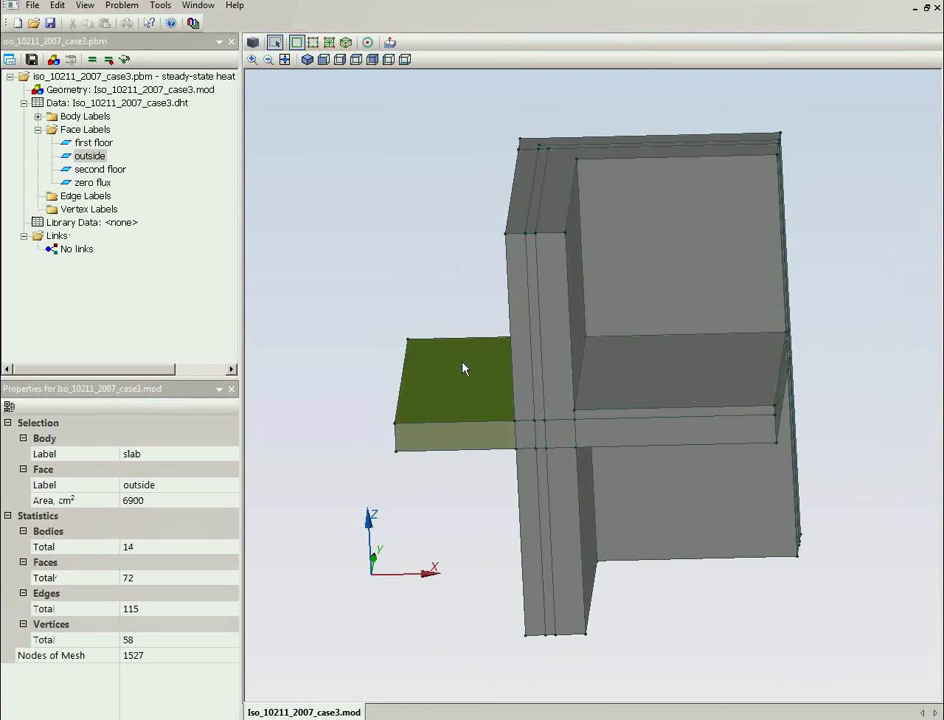
{"action": "left_click", "coordinate": [232, 454]}
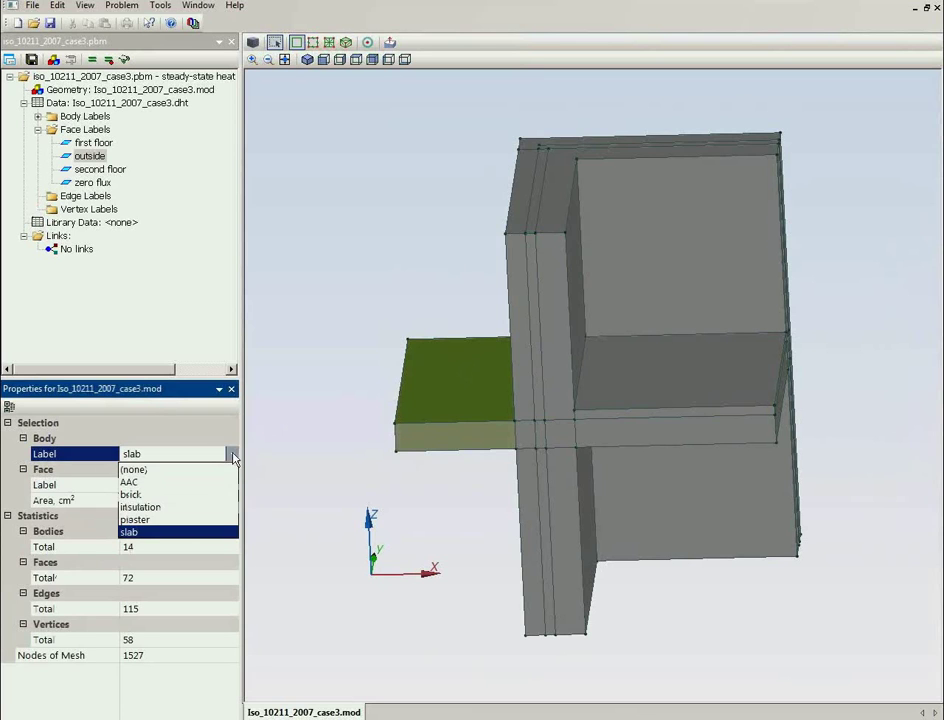
{"action": "left_click", "coordinate": [217, 533]}
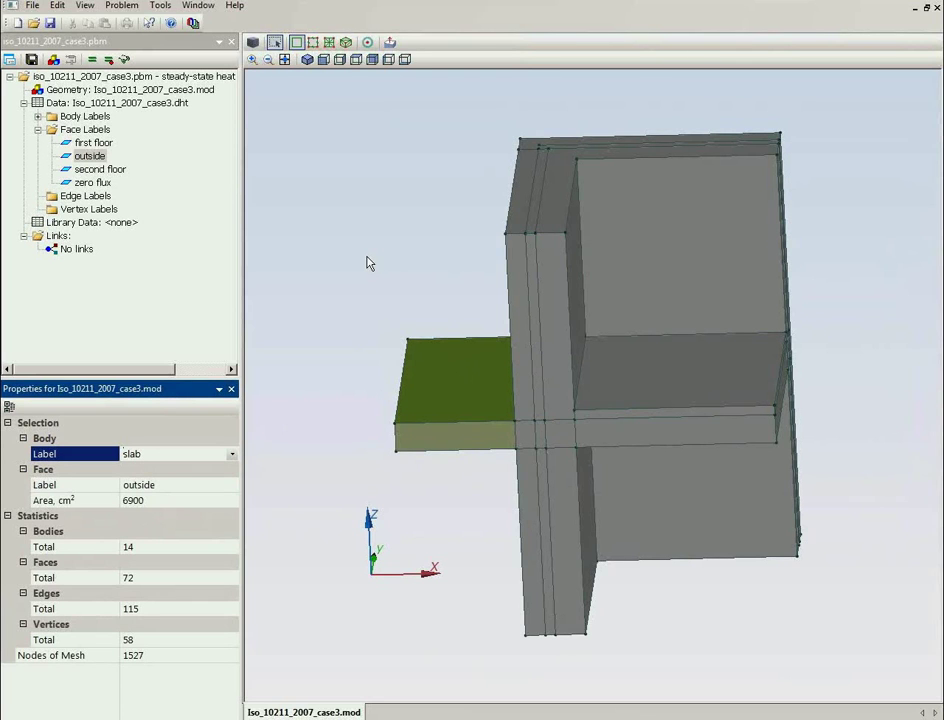
{"action": "middle_click_drag", "start_coordinate": [379, 280], "coordinate": [383, 248]}
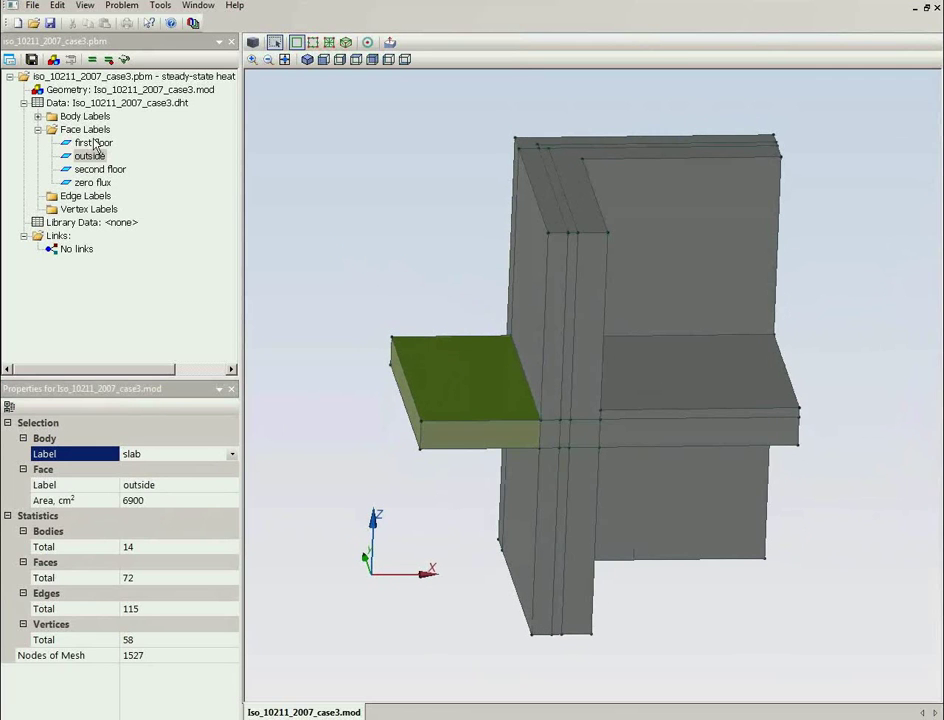
Expand Body Labels and highlight the slab and plaster bodies, orbiting to inspect them.
{"action": "left_click", "coordinate": [38, 116]}
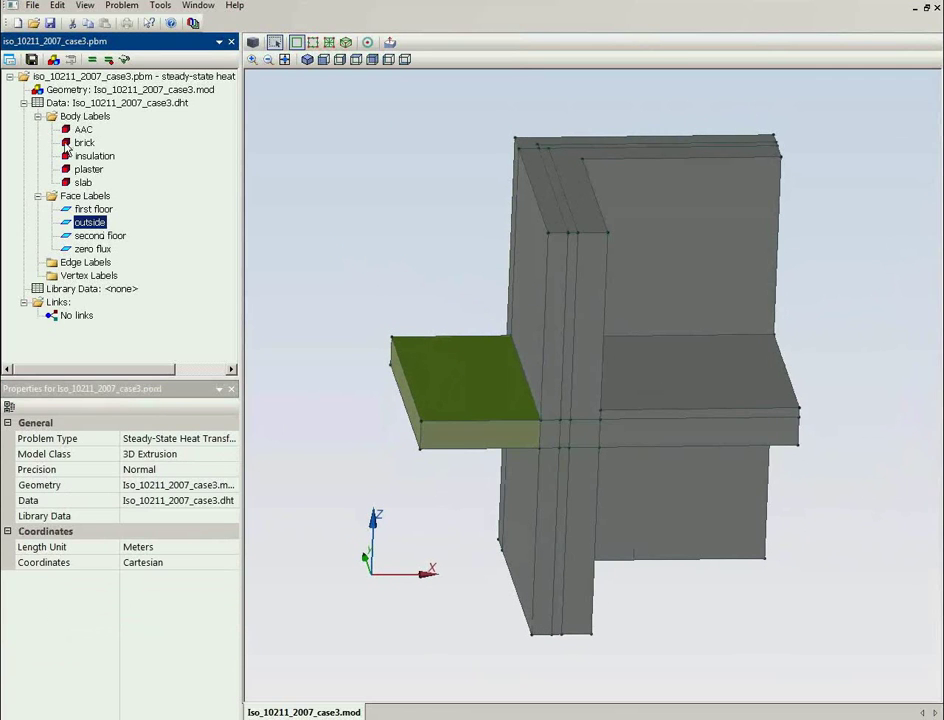
{"action": "left_click", "coordinate": [83, 182]}
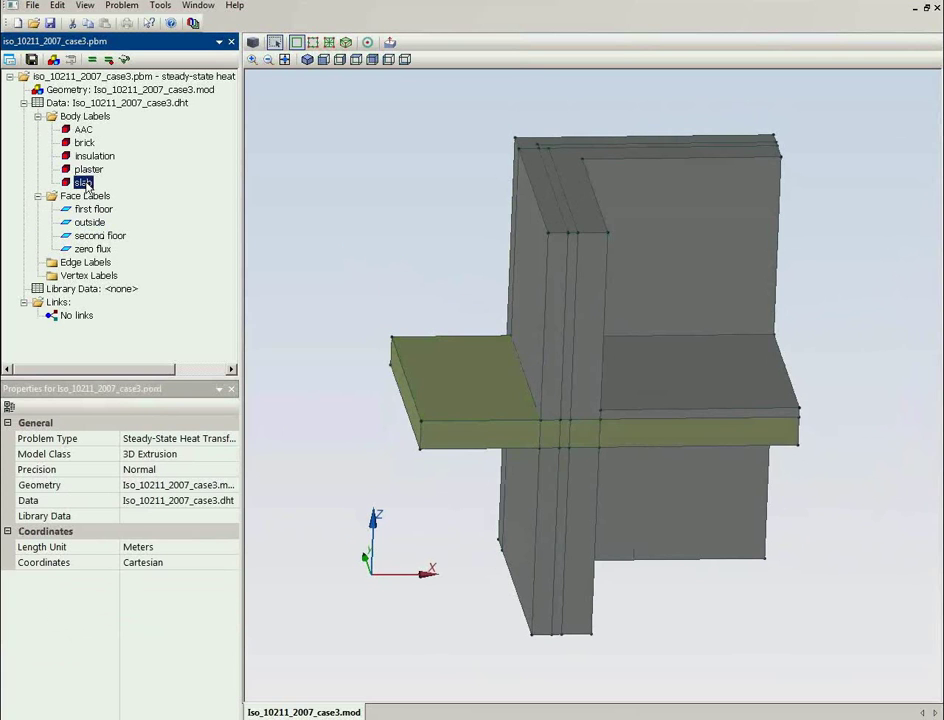
{"action": "middle_click_drag", "start_coordinate": [411, 558], "coordinate": [177, 485]}
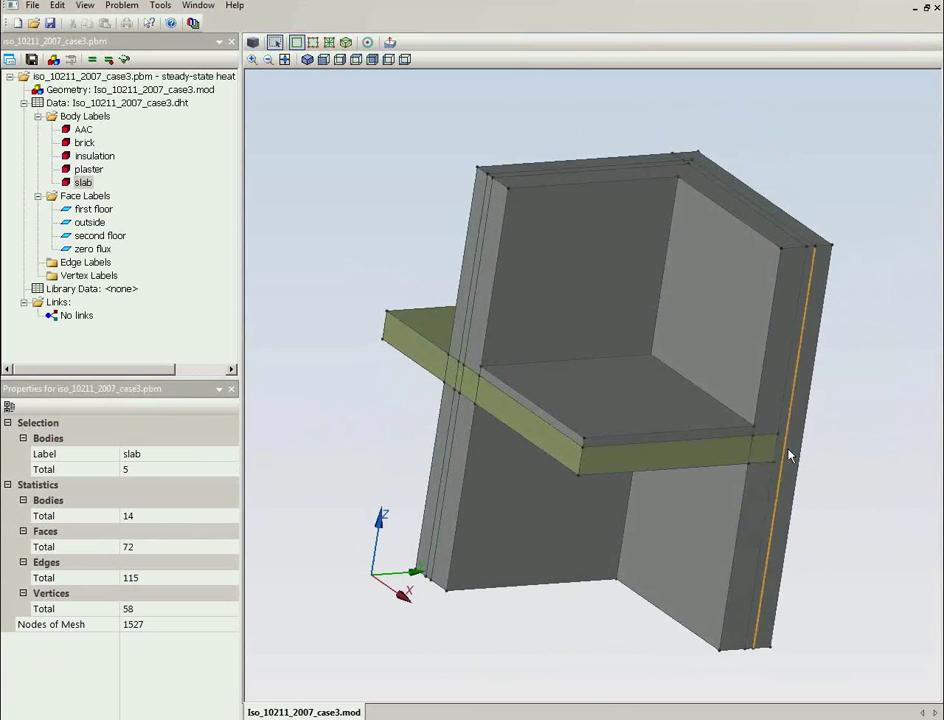
{"action": "middle_click_drag", "start_coordinate": [337, 440], "coordinate": [435, 468]}
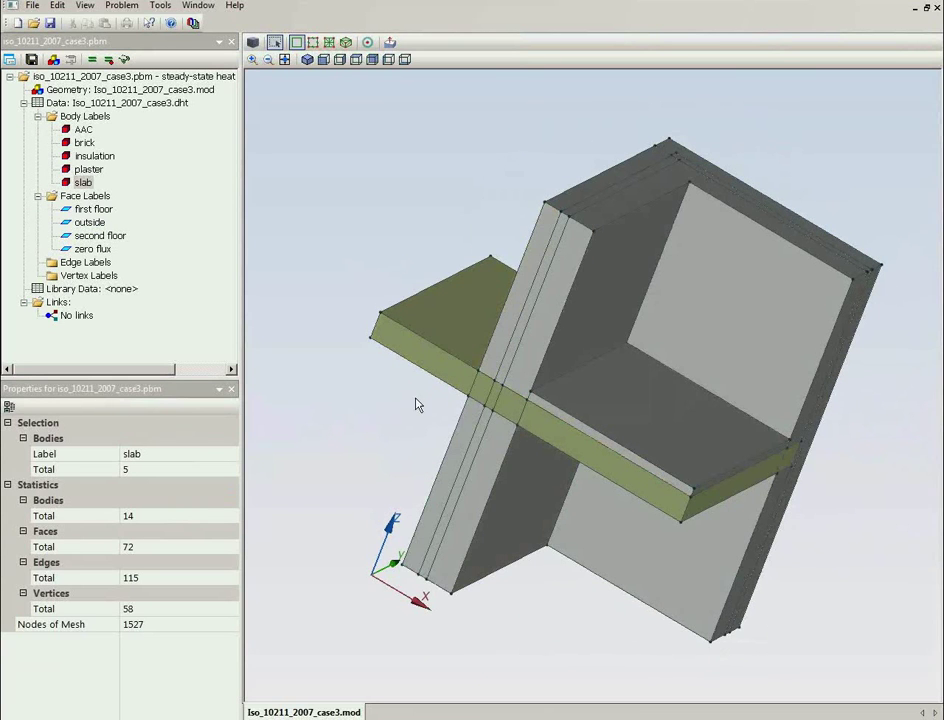
{"action": "middle_click_drag", "start_coordinate": [386, 402], "coordinate": [451, 436]}
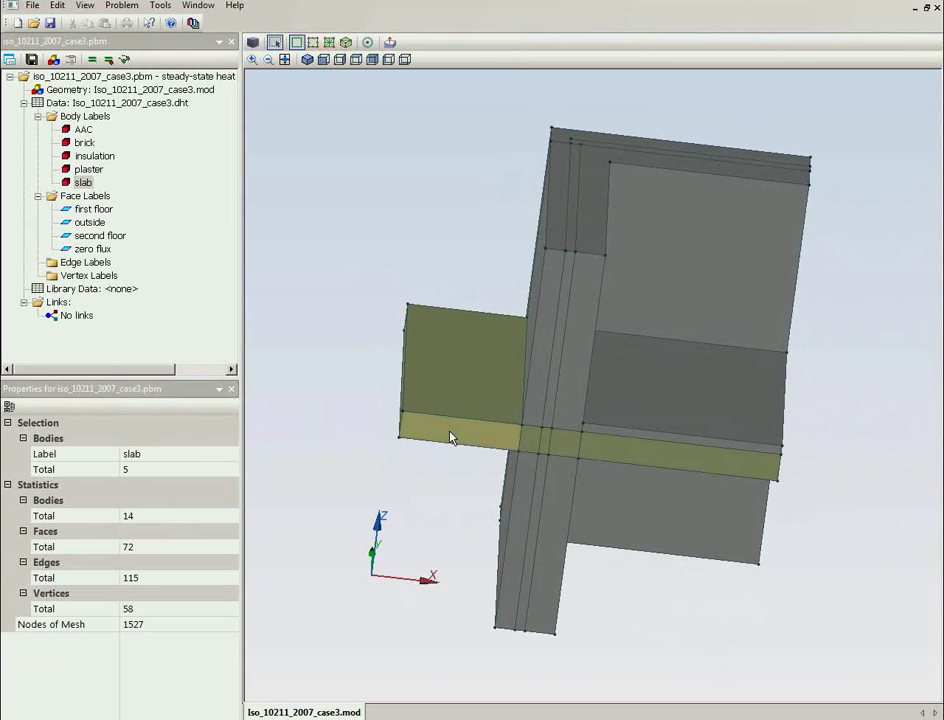
{"action": "left_click", "coordinate": [88, 171]}
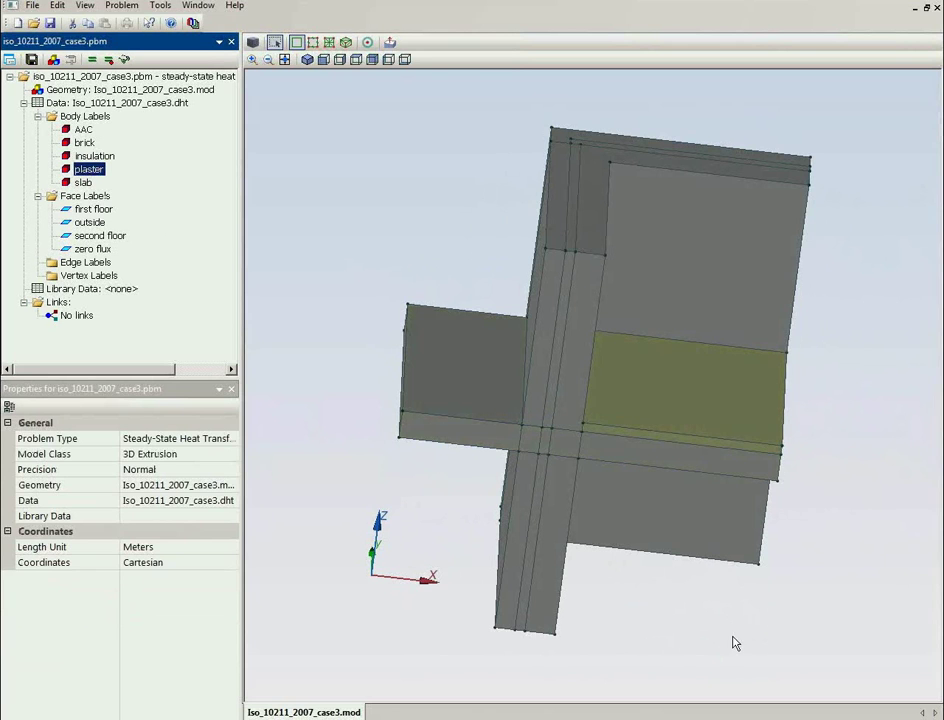
{"action": "middle_click_drag", "start_coordinate": [733, 644], "coordinate": [638, 636]}
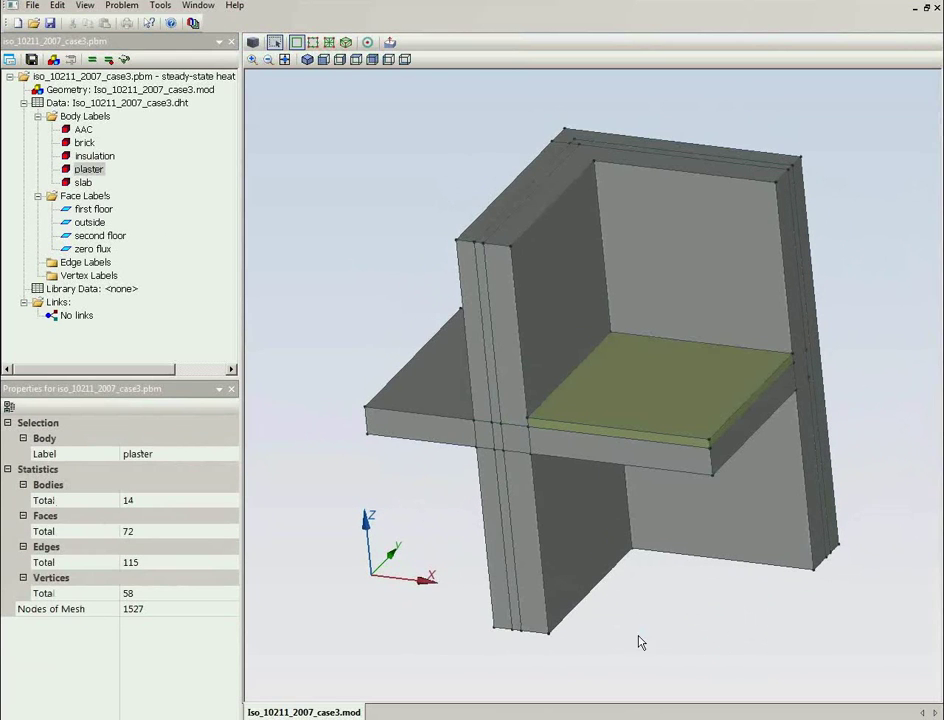
Highlight the insulation, AAC and brick layers, then the first floor face label.
{"action": "left_click", "coordinate": [110, 158]}
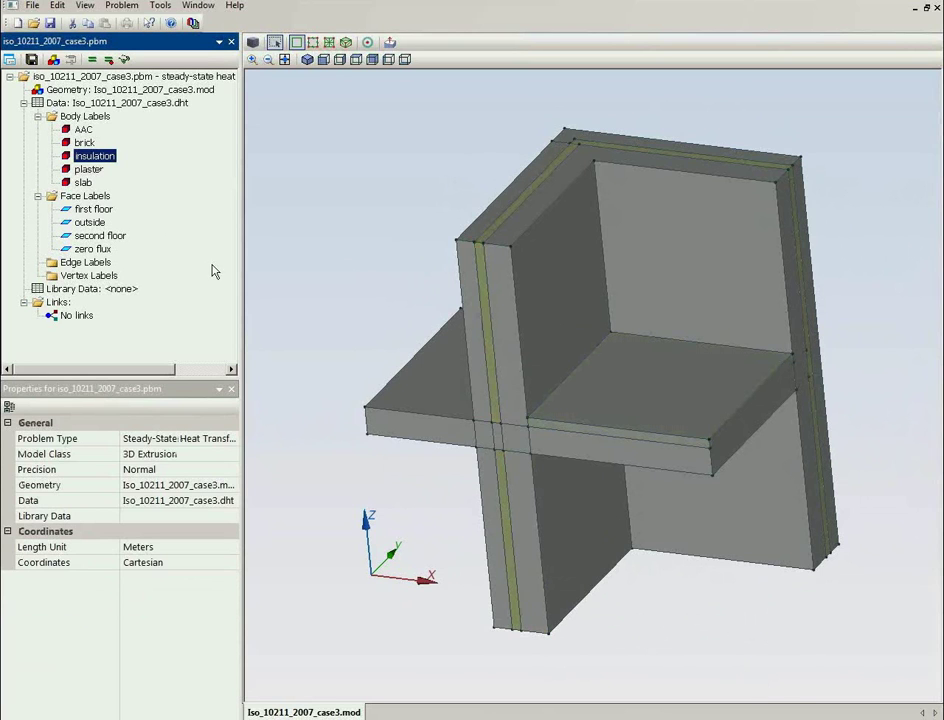
{"action": "left_click", "coordinate": [83, 129]}
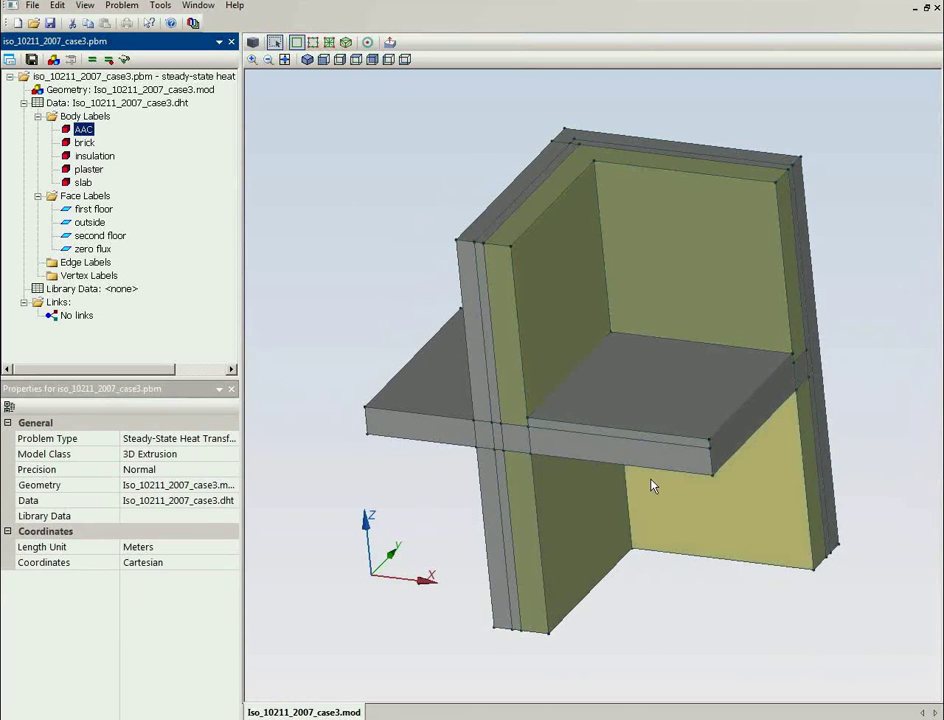
{"action": "left_click", "coordinate": [85, 143]}
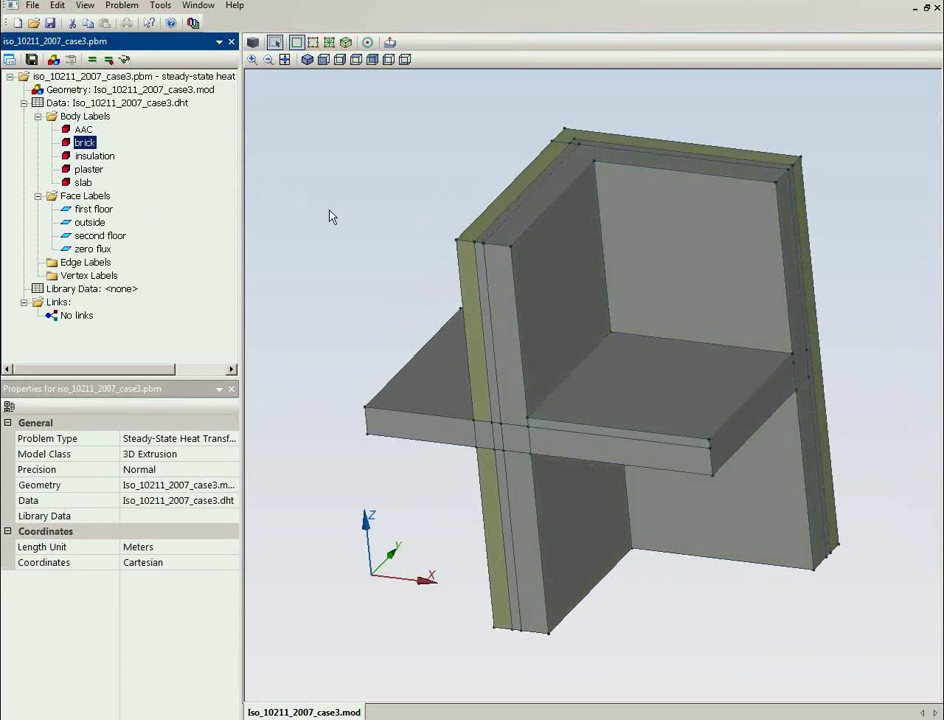
{"action": "middle_click_drag", "start_coordinate": [303, 191], "coordinate": [490, 443]}
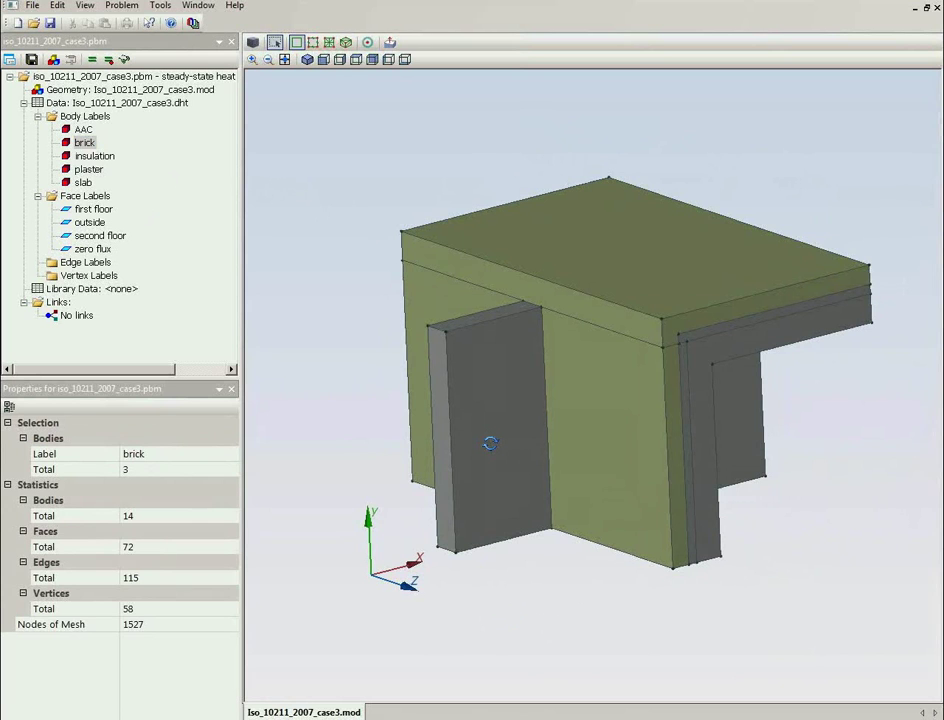
{"action": "middle_click_drag", "start_coordinate": [490, 443], "coordinate": [313, 173]}
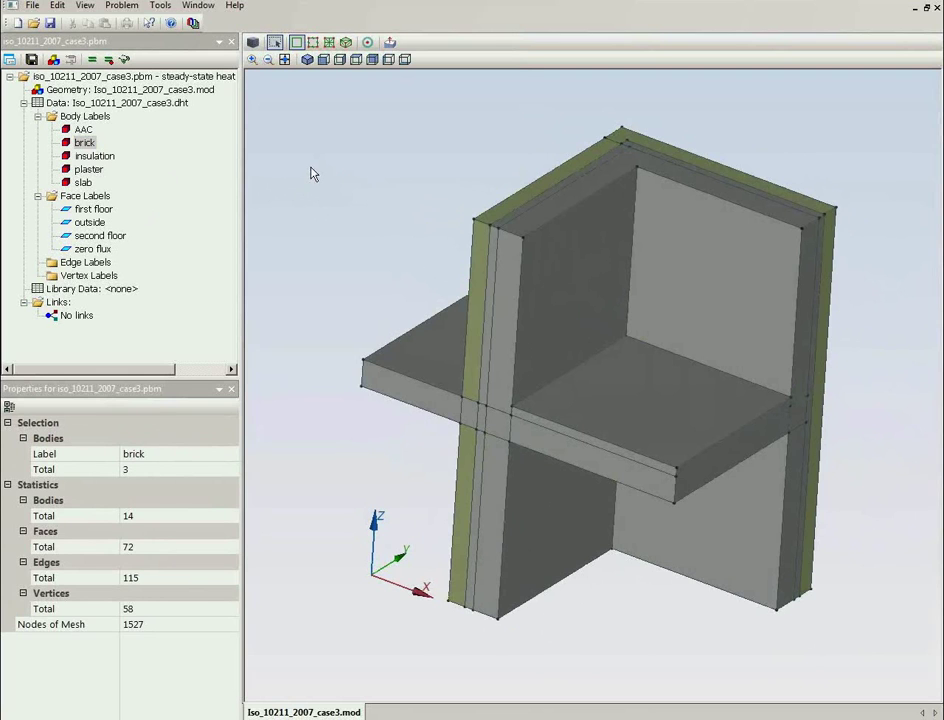
{"action": "left_click", "coordinate": [80, 210]}
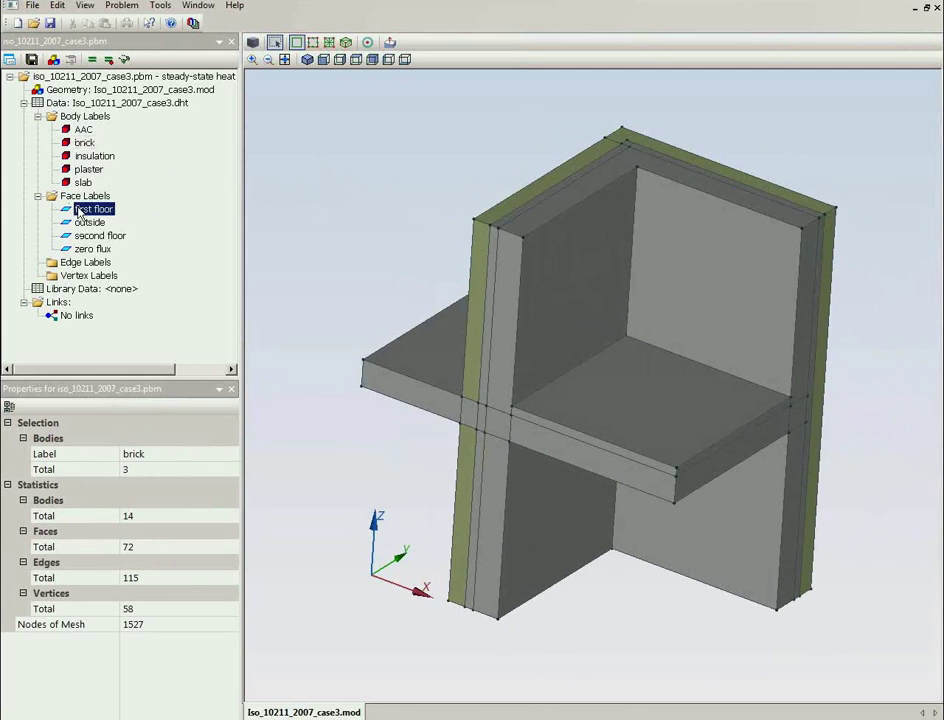
{"action": "middle_click_drag", "start_coordinate": [673, 693], "coordinate": [613, 518]}
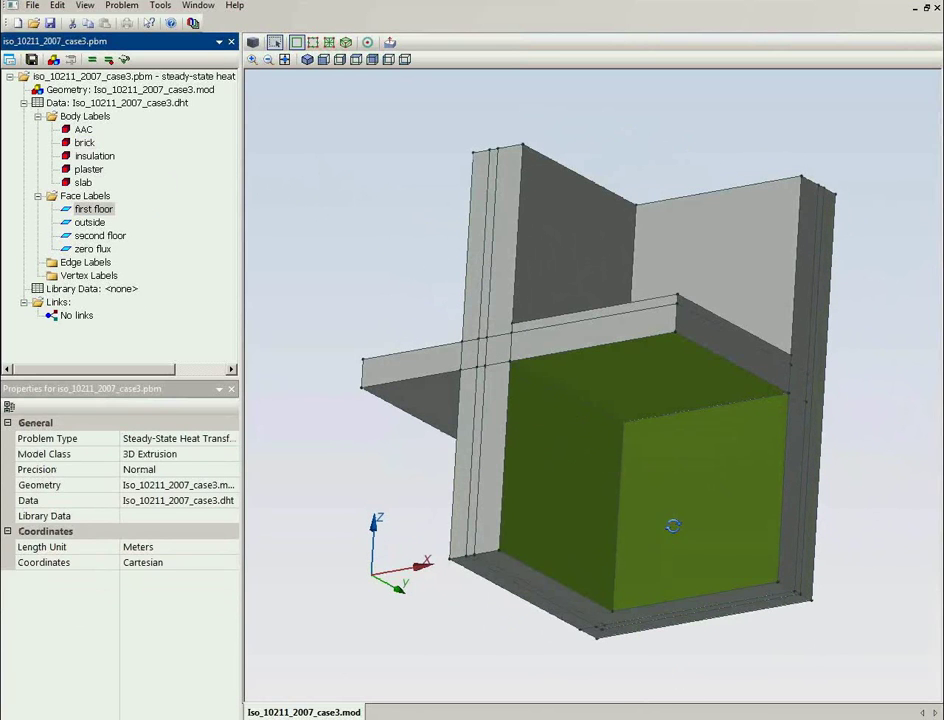
{"action": "double_click", "coordinate": [76, 212]}
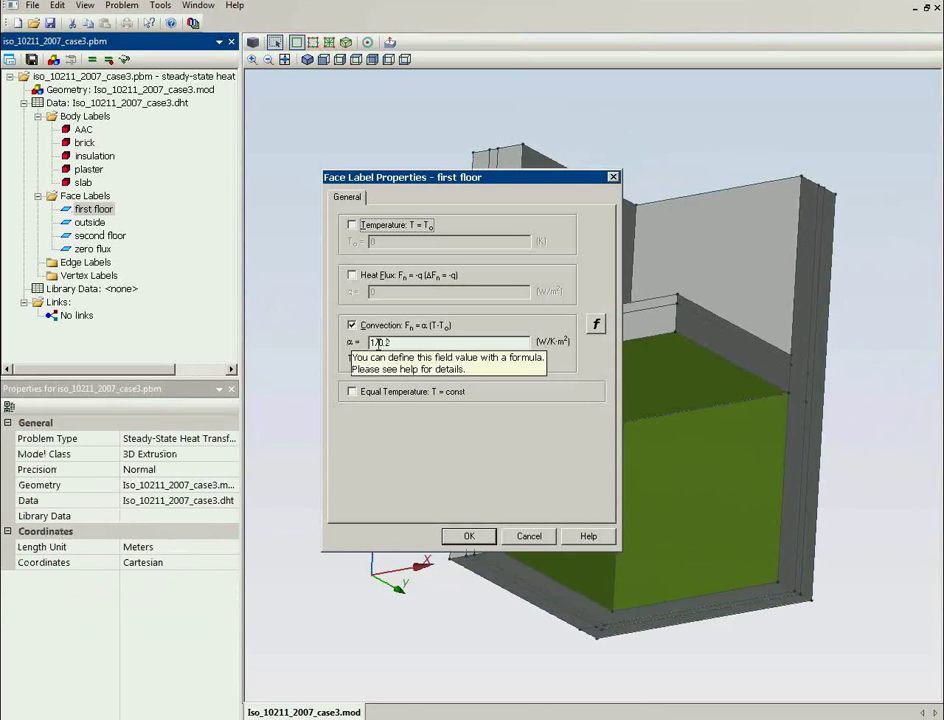
{"action": "double_click", "coordinate": [374, 359]}
{"action": "double_click", "coordinate": [368, 342]}
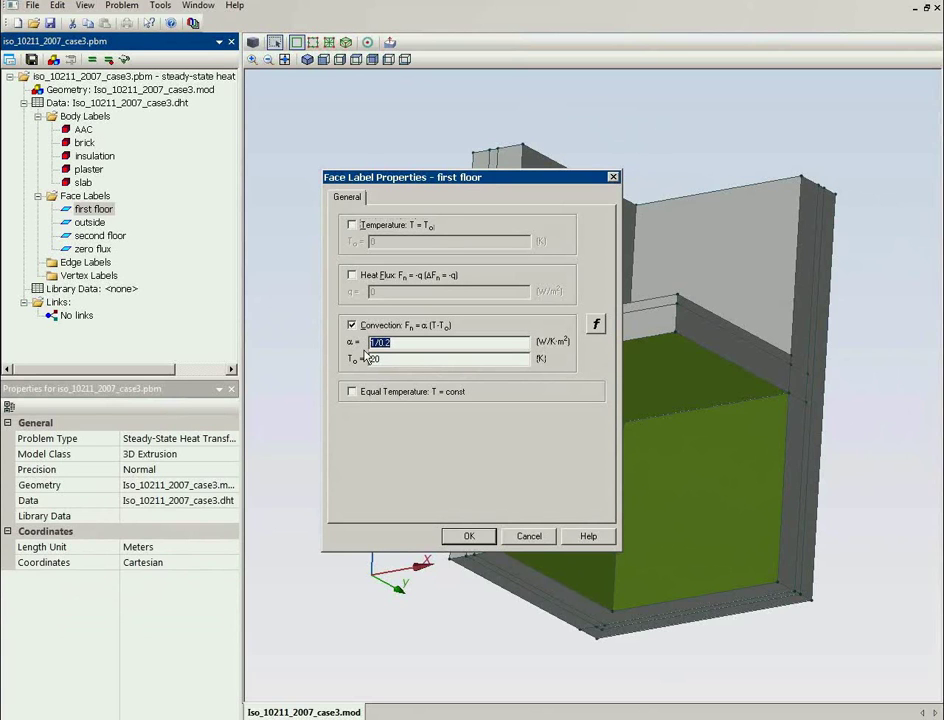
{"action": "left_click", "coordinate": [386, 361]}
{"action": "left_click", "coordinate": [538, 537]}
{"action": "left_click_drag", "start_coordinate": [324, 170], "coordinate": [331, 335]}
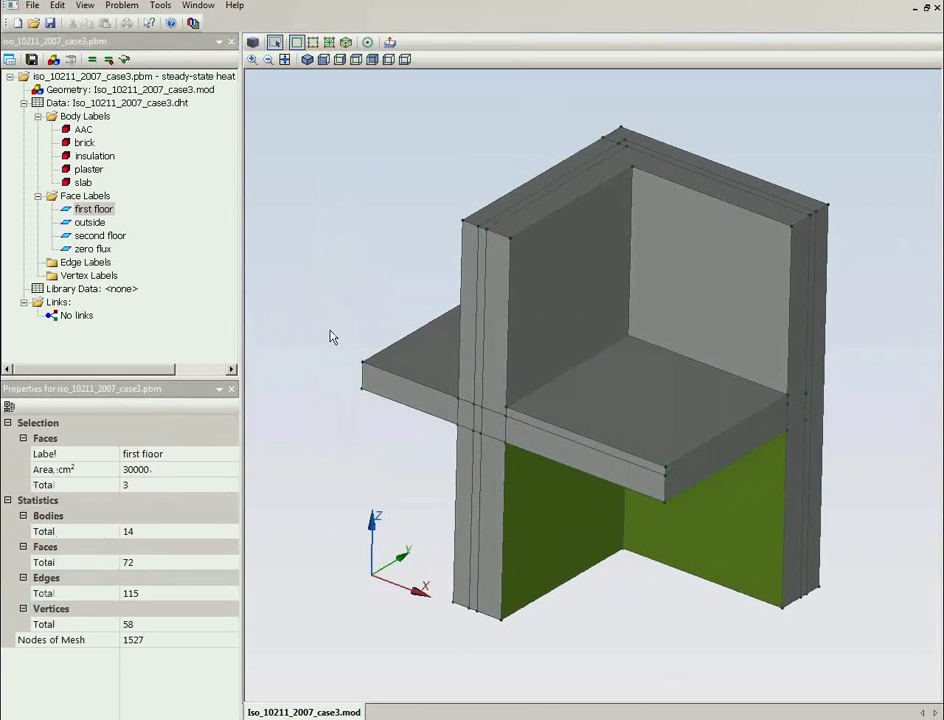
{"action": "double_click", "coordinate": [112, 237]}
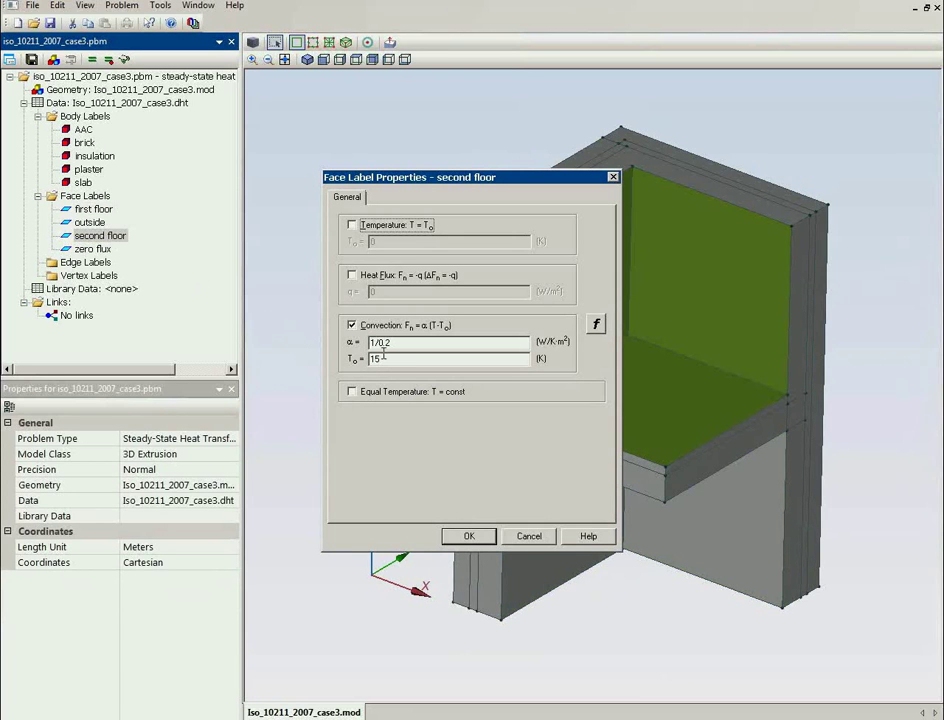
{"action": "left_click", "coordinate": [383, 356]}
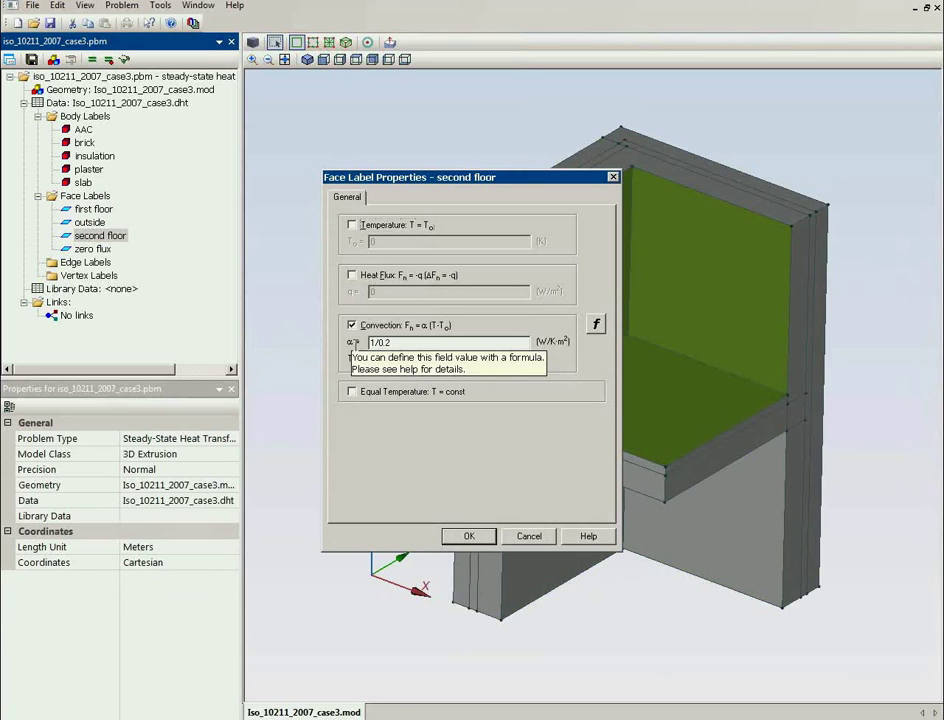
{"action": "left_click", "coordinate": [529, 537]}
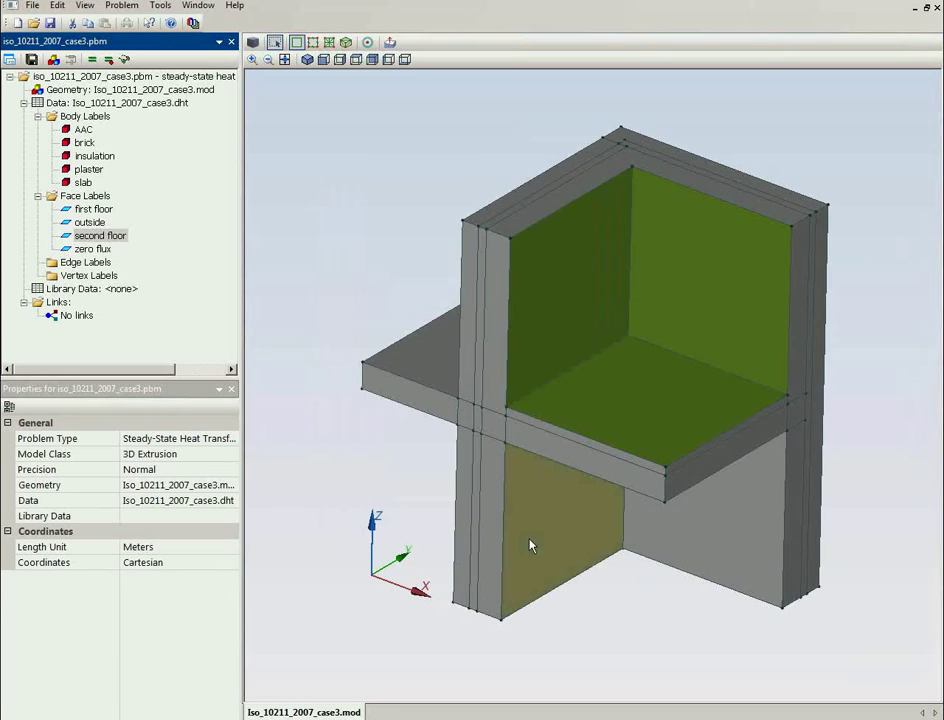
{"action": "left_click", "coordinate": [89, 222]}
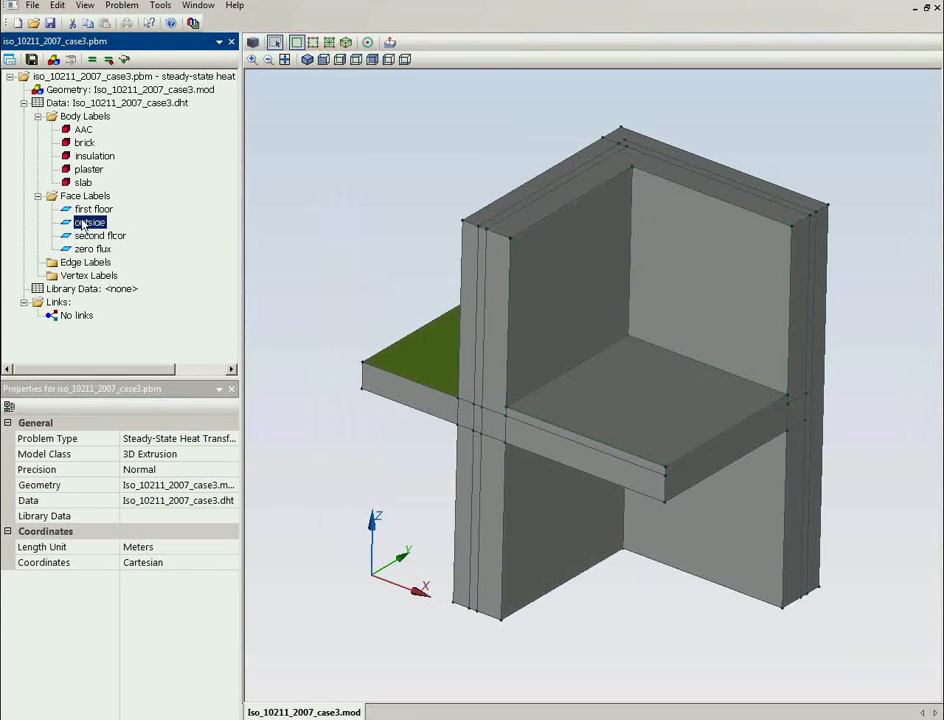
{"action": "middle_click_drag", "start_coordinate": [283, 212], "coordinate": [516, 512]}
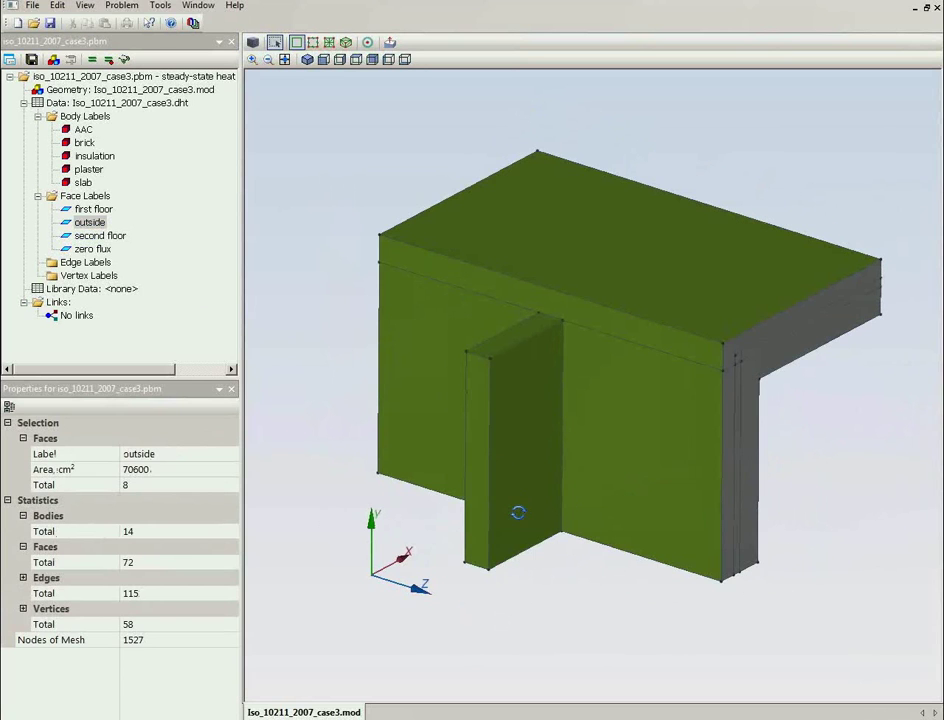
{"action": "double_click", "coordinate": [89, 222]}
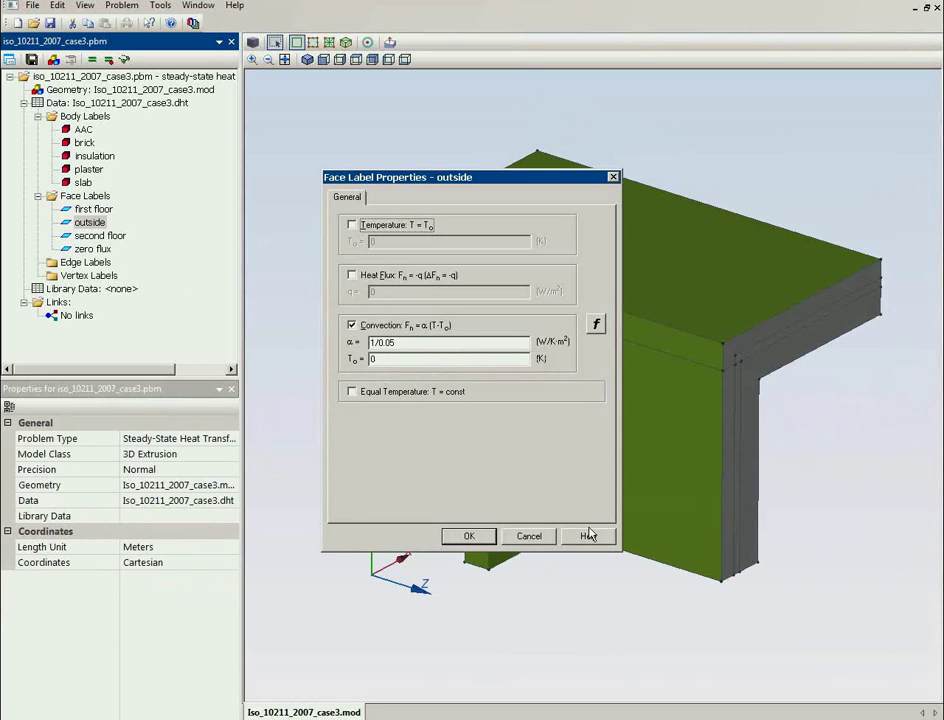
{"action": "left_click", "coordinate": [547, 538]}
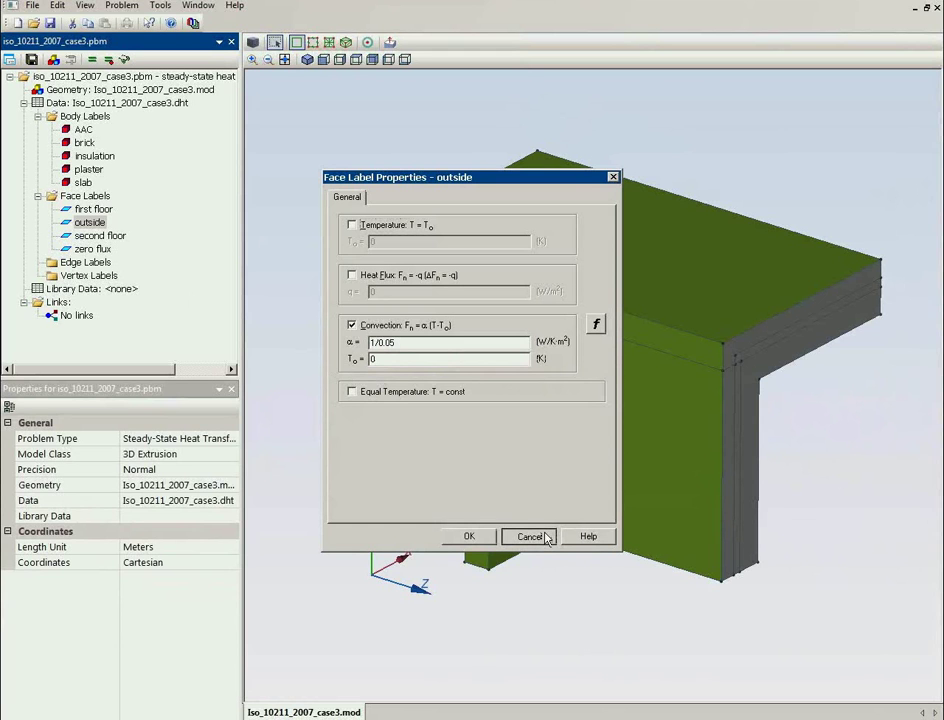
{"action": "left_click", "coordinate": [547, 538]}
{"action": "middle_click_drag", "start_coordinate": [708, 585], "coordinate": [518, 362]}
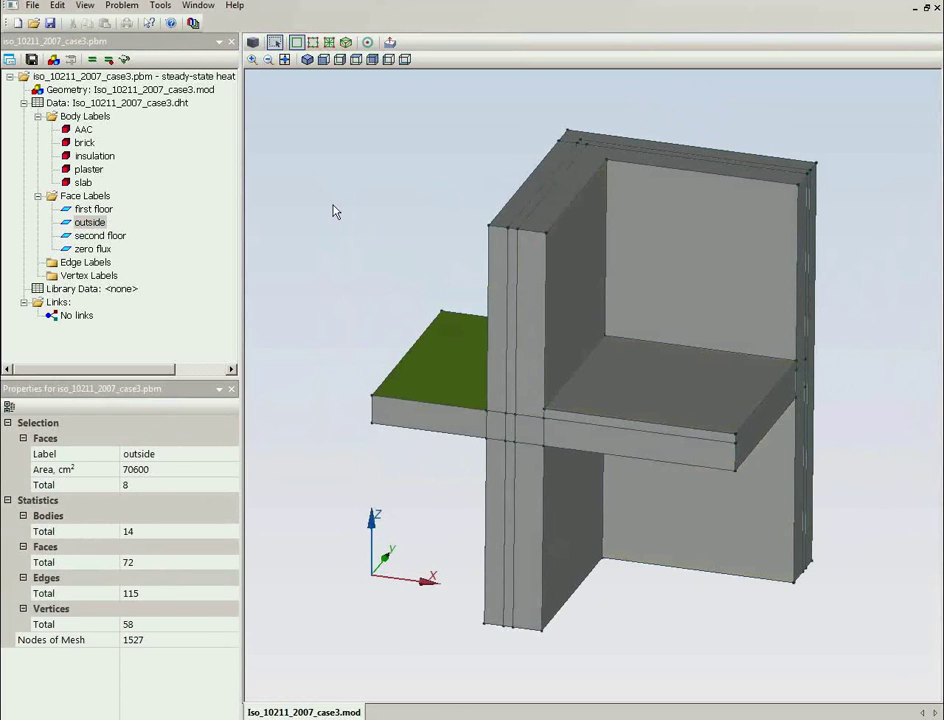
Display the finite-element mesh and slice the model with a raised horizontal section plane.
{"action": "left_click", "coordinate": [82, 182]}
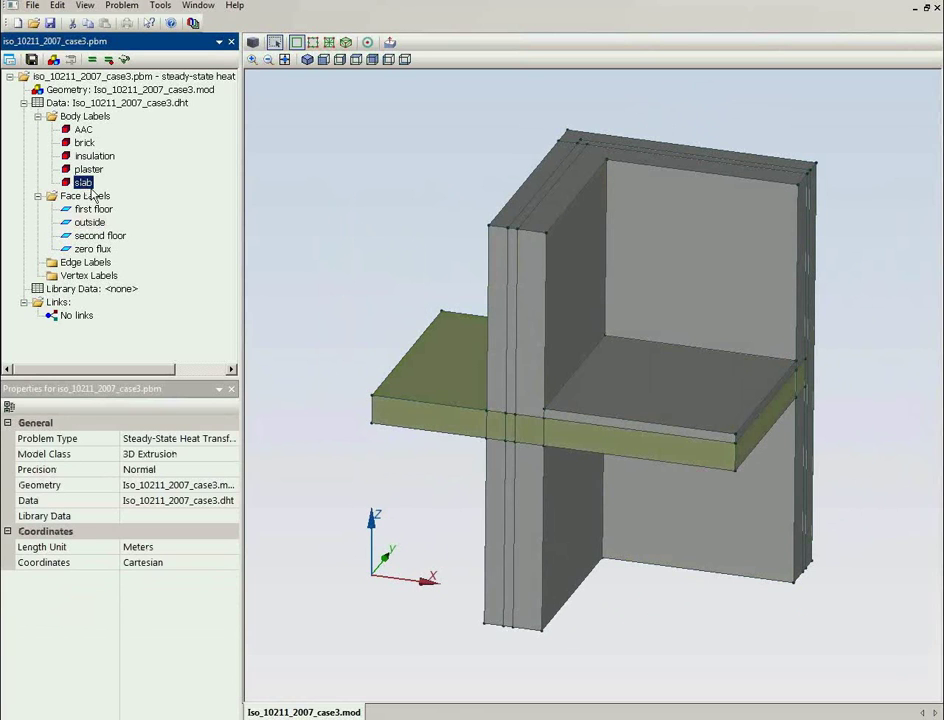
{"action": "left_click", "coordinate": [345, 42]}
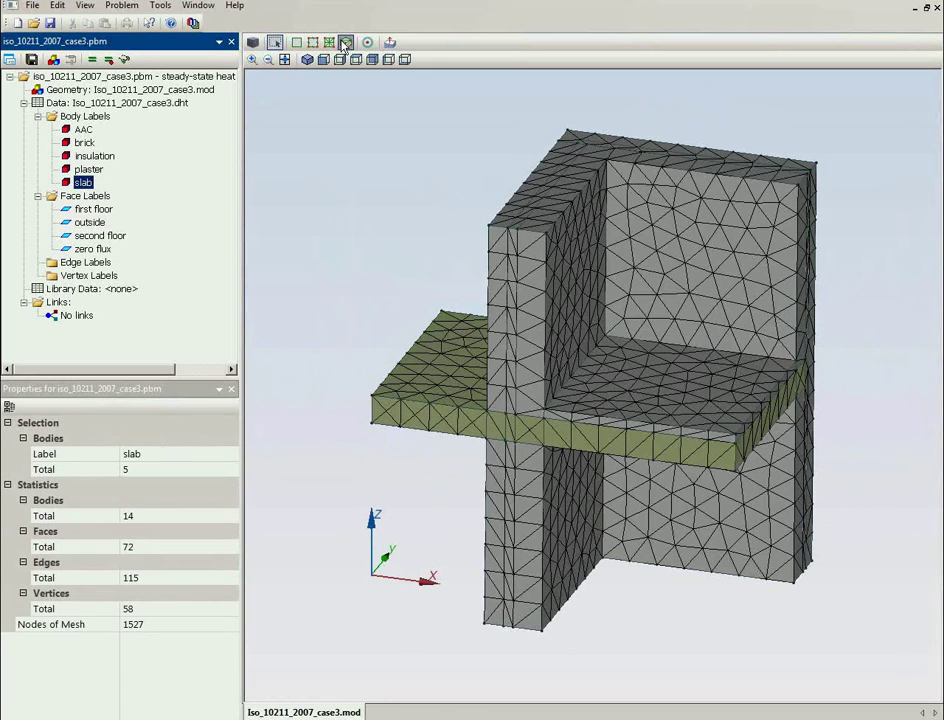
{"action": "left_click_drag", "start_coordinate": [291, 141], "coordinate": [314, 219]}
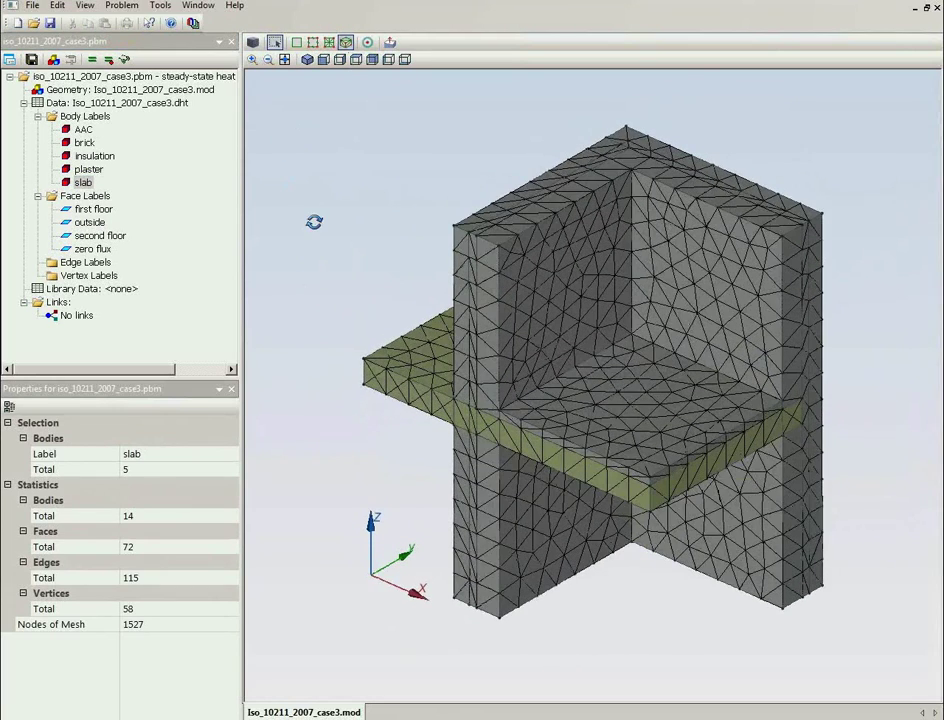
{"action": "left_click", "coordinate": [390, 42]}
{"action": "left_click_drag", "start_coordinate": [402, 160], "coordinate": [378, 123]}
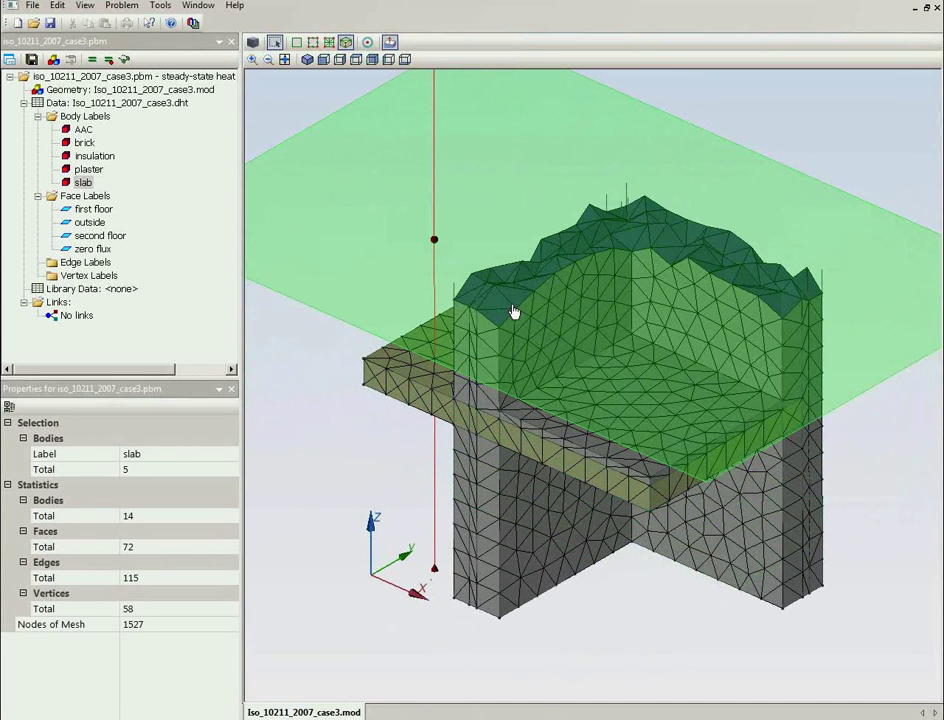
Remove the section plane, re-solve the heat problem, and open the temperature results.
{"action": "left_click", "coordinate": [390, 42]}
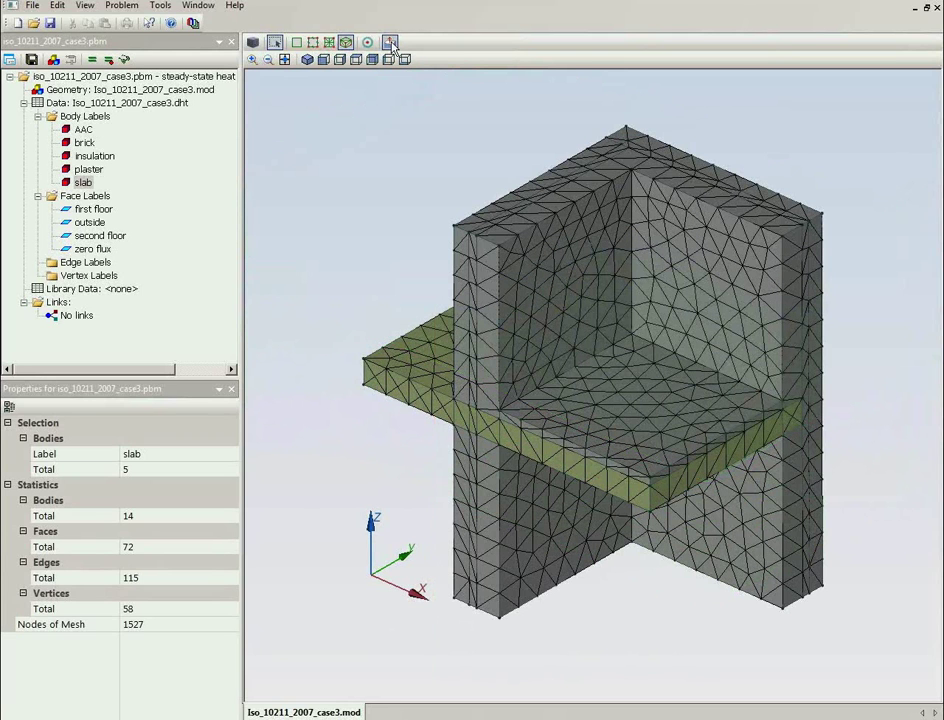
{"action": "left_click", "coordinate": [92, 59]}
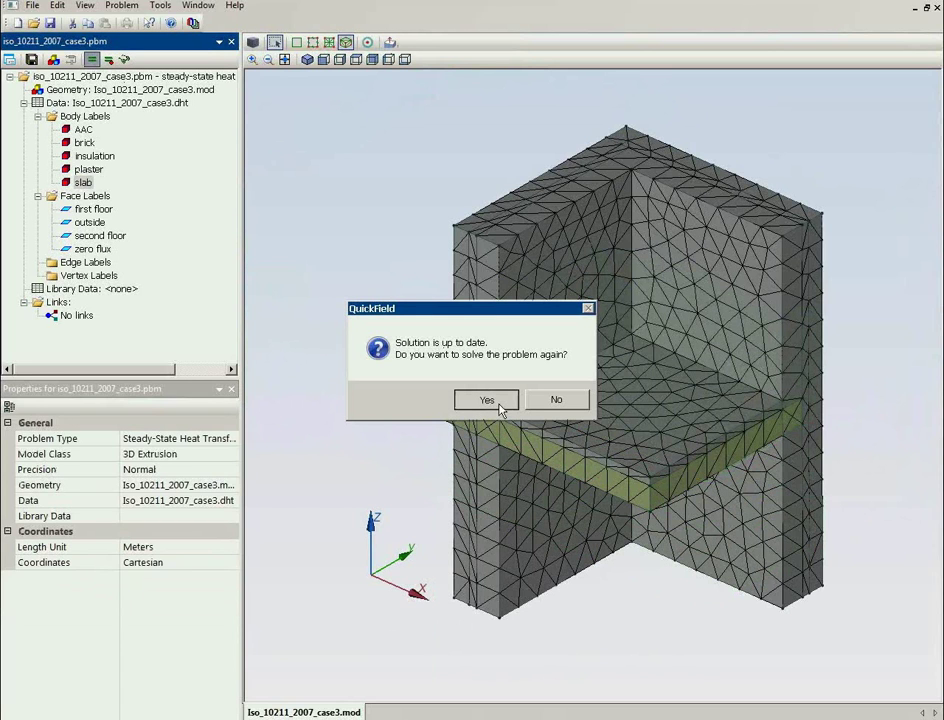
{"action": "left_click", "coordinate": [487, 400]}
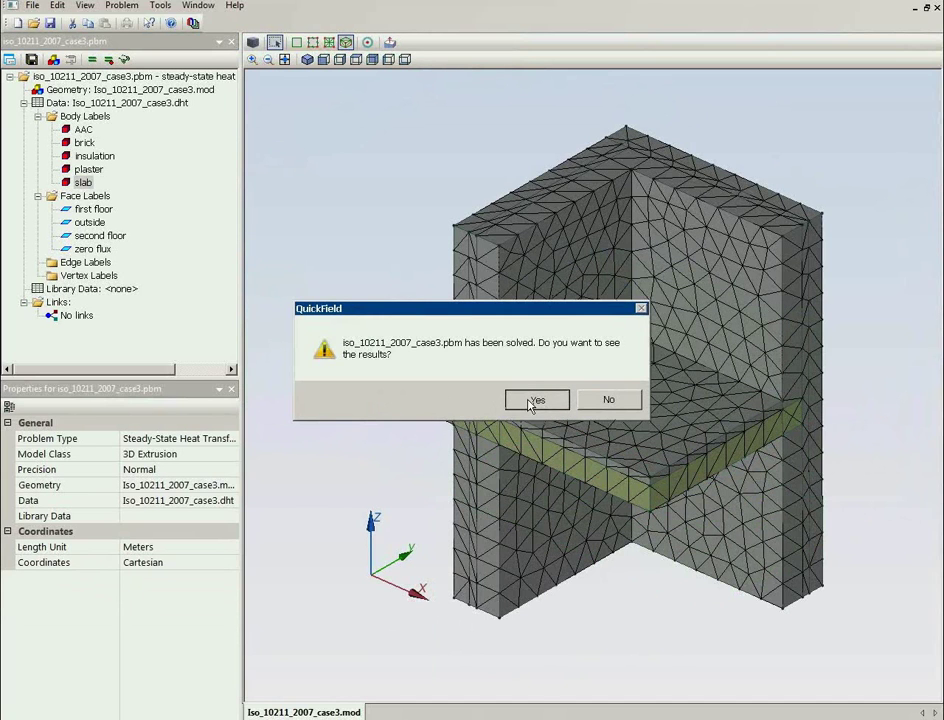
{"action": "left_click", "coordinate": [532, 400]}
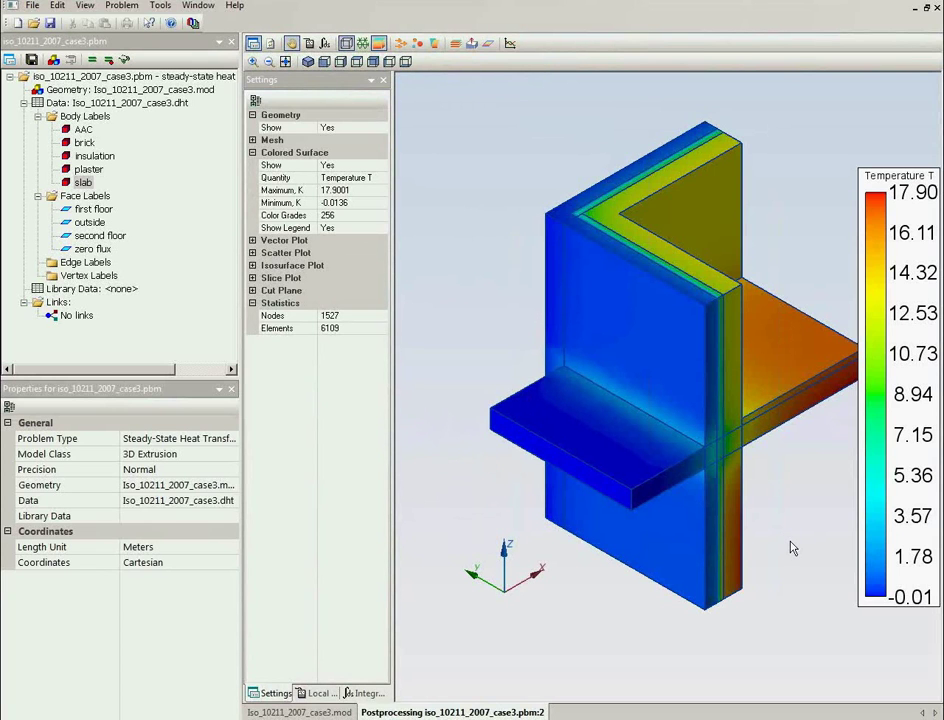
Orbit the temperature model and read local field values at a first point.
{"action": "left_click_drag", "start_coordinate": [786, 540], "coordinate": [516, 540]}
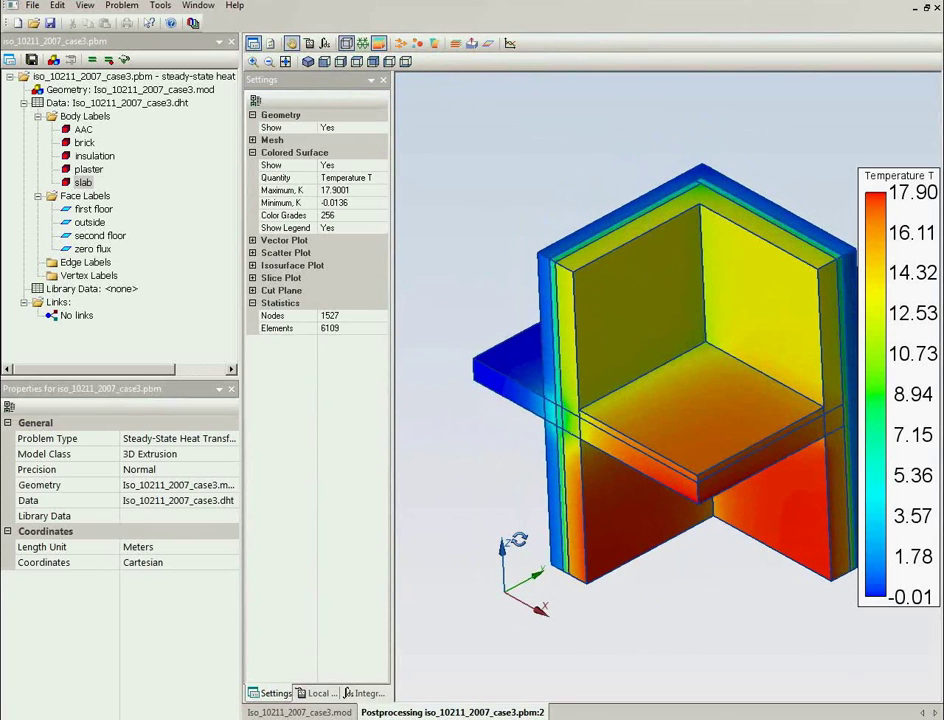
{"action": "left_click_drag", "start_coordinate": [736, 580], "coordinate": [717, 426]}
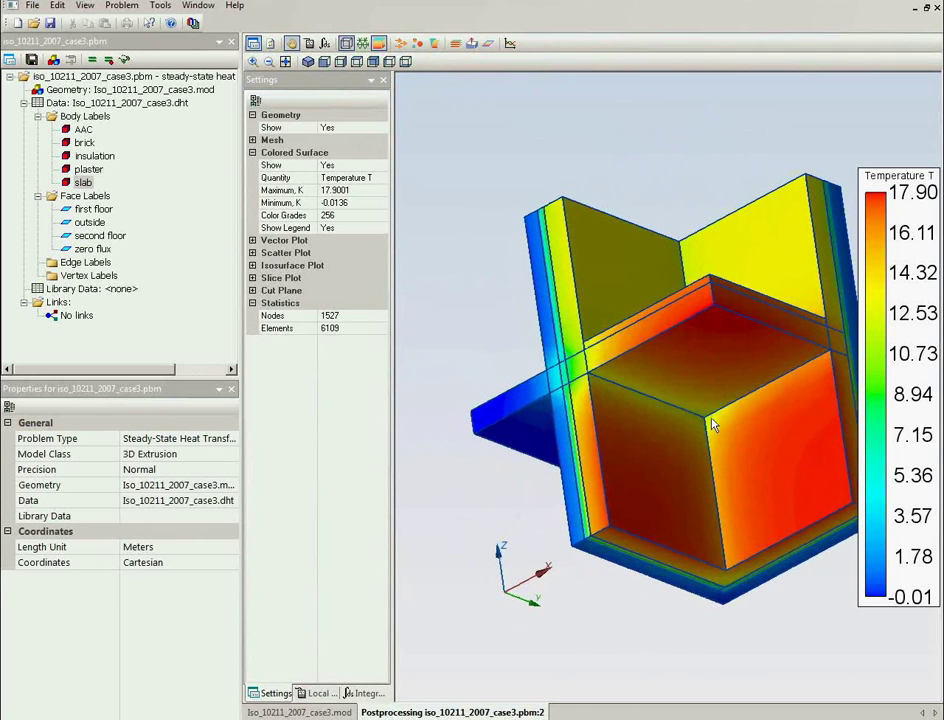
{"action": "left_click", "coordinate": [310, 44]}
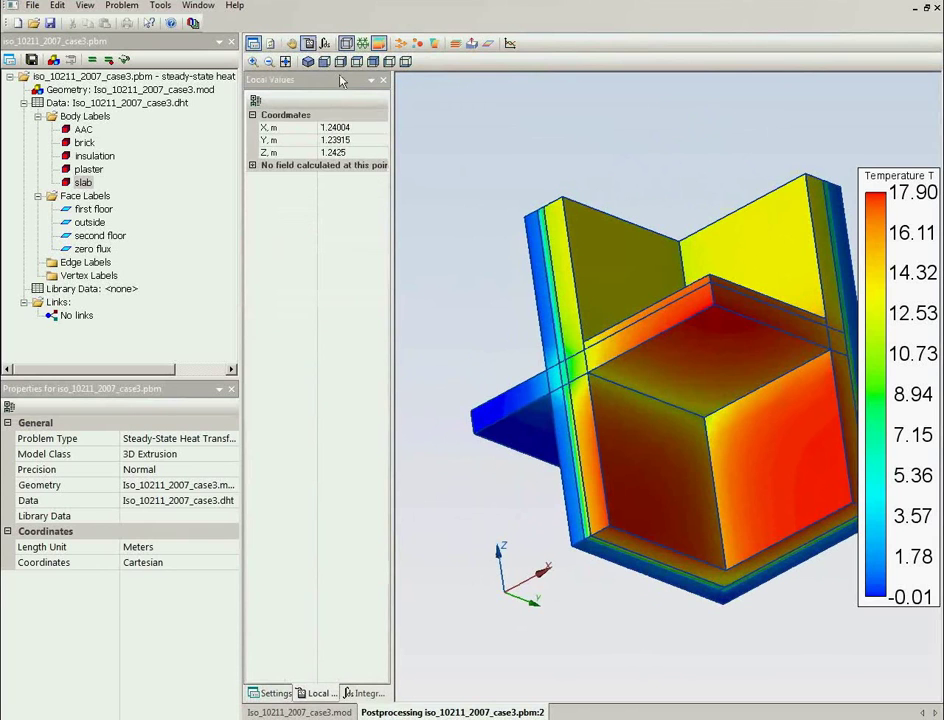
{"action": "left_click", "coordinate": [709, 421]}
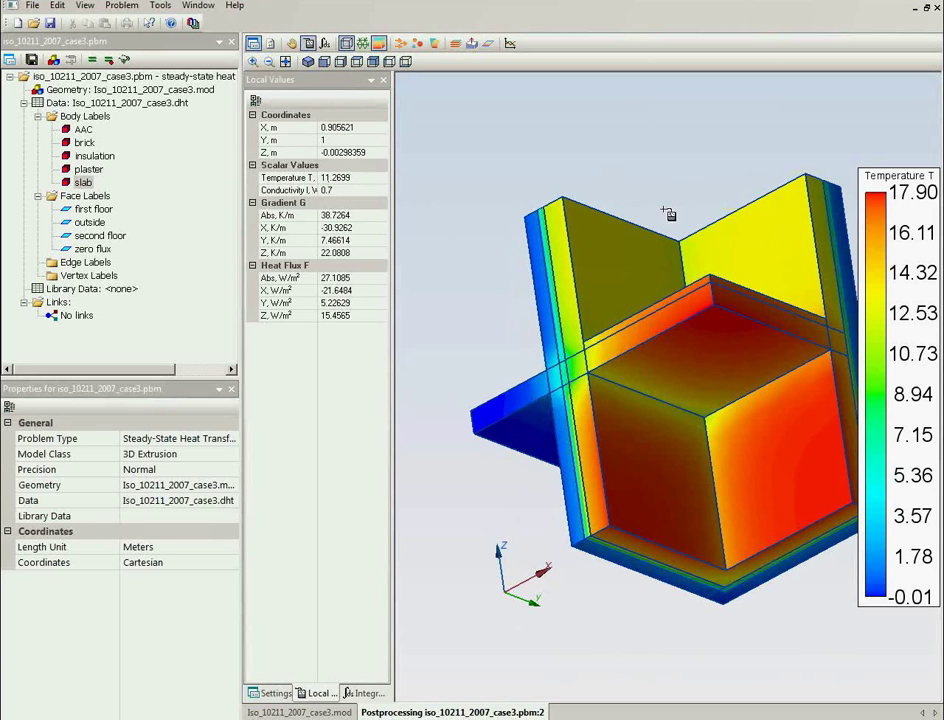
Zoom in and probe the slab-wall inner corner, reading T = 10.885, then orbit further.
{"action": "left_click_drag", "start_coordinate": [694, 171], "coordinate": [670, 360]}
{"action": "scroll", "coordinate": [707, 345], "scroll_direction": "up", "scroll_amount": 2}
{"action": "scroll", "coordinate": [707, 345], "scroll_direction": "up", "scroll_amount": 3}
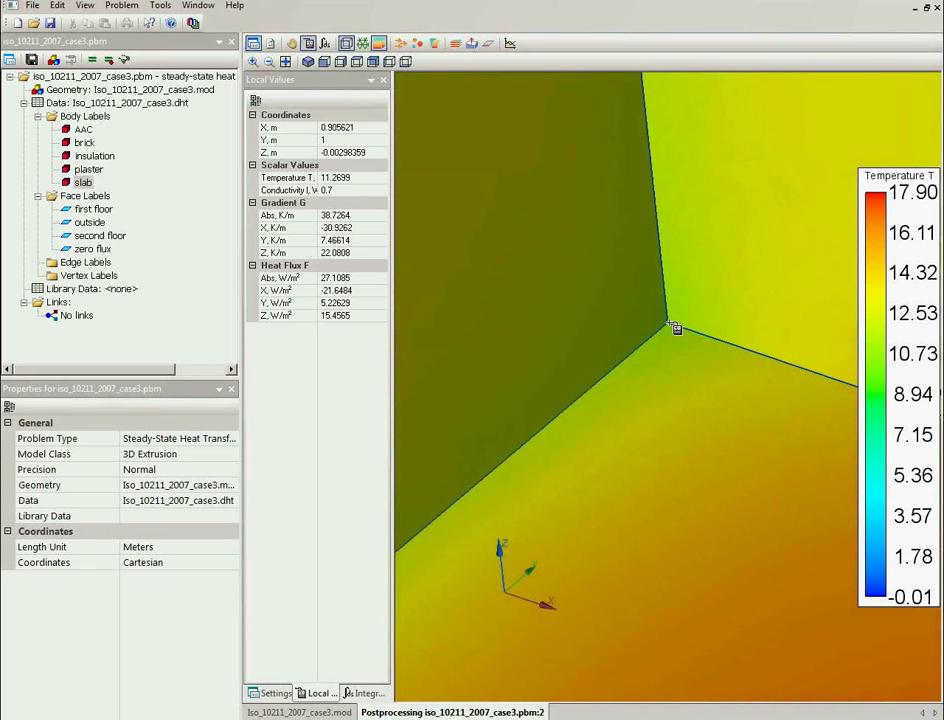
{"action": "left_click", "coordinate": [676, 328]}
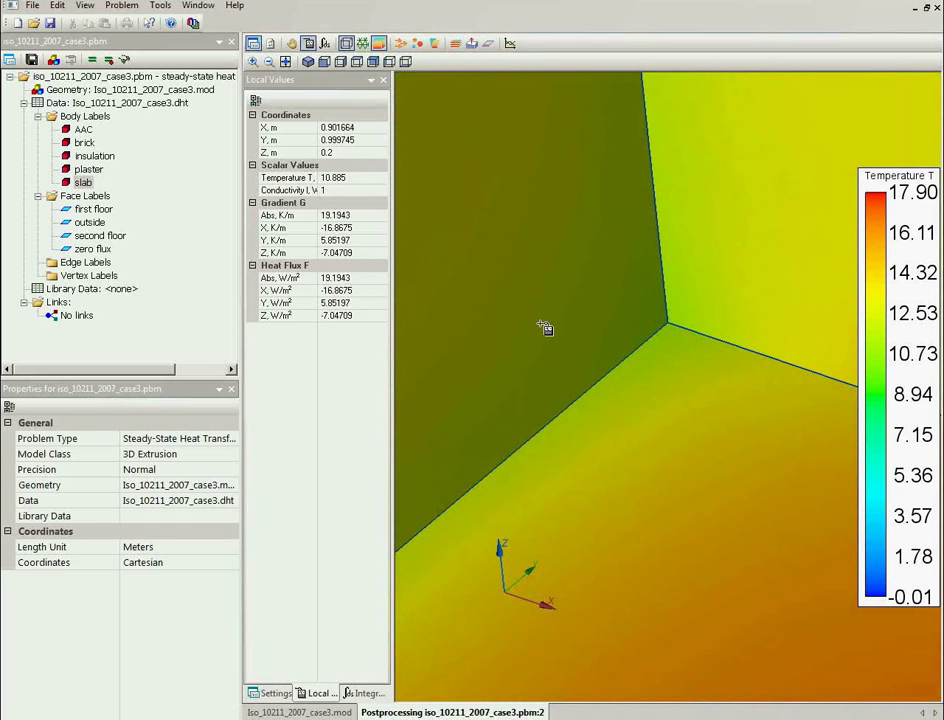
{"action": "scroll", "coordinate": [545, 328], "scroll_direction": "down", "scroll_amount": 5}
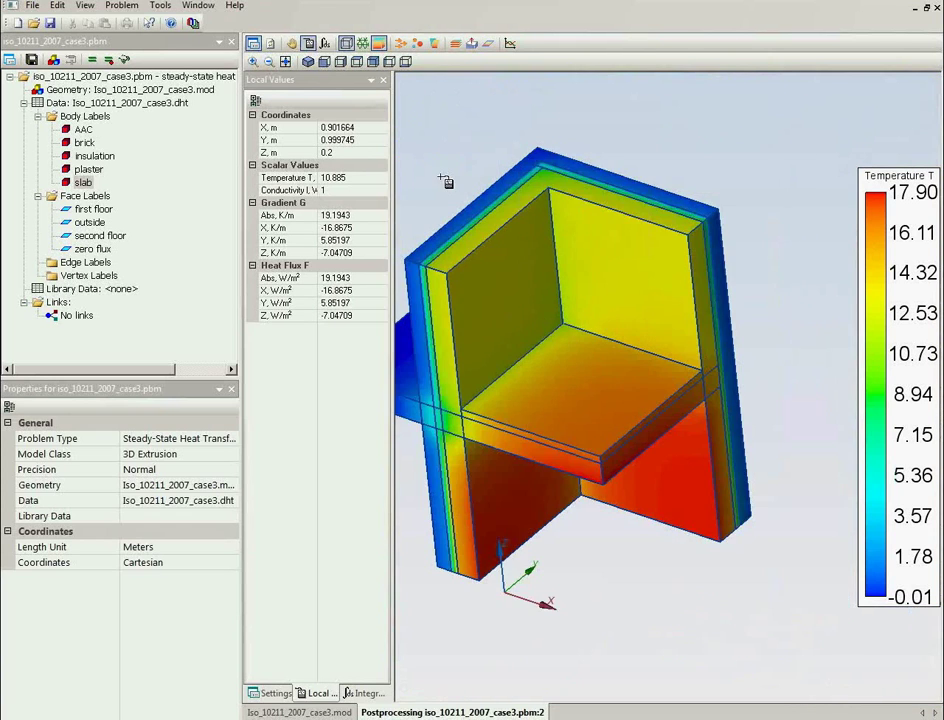
{"action": "left_click_drag", "start_coordinate": [446, 172], "coordinate": [395, 102]}
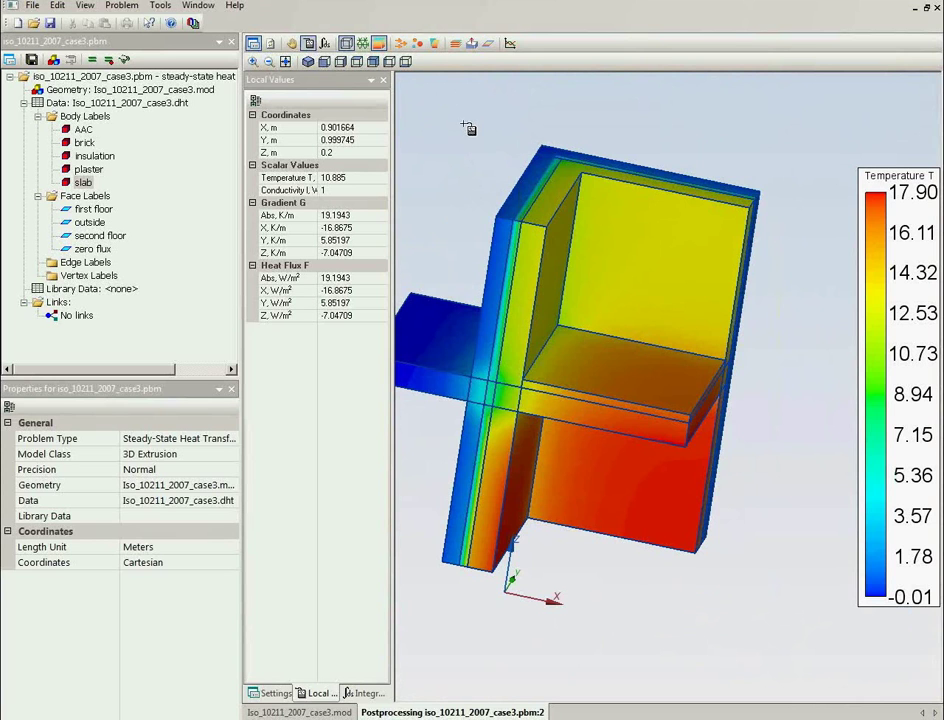
{"action": "left_click_drag", "start_coordinate": [495, 166], "coordinate": [459, 196]}
{"action": "left_click", "coordinate": [379, 43]}
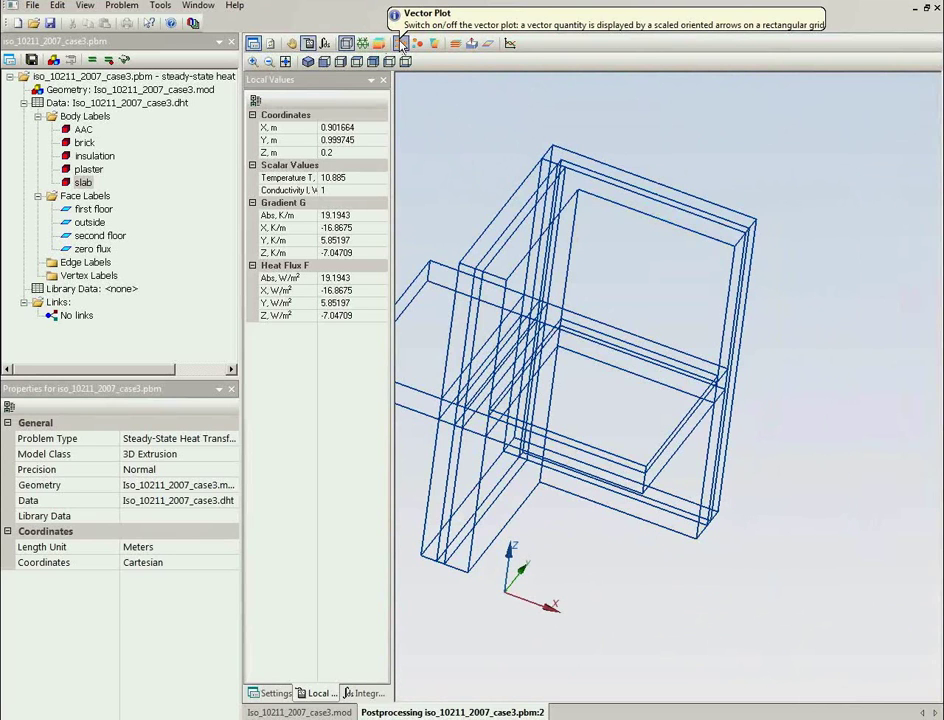
{"action": "left_click", "coordinate": [400, 43]}
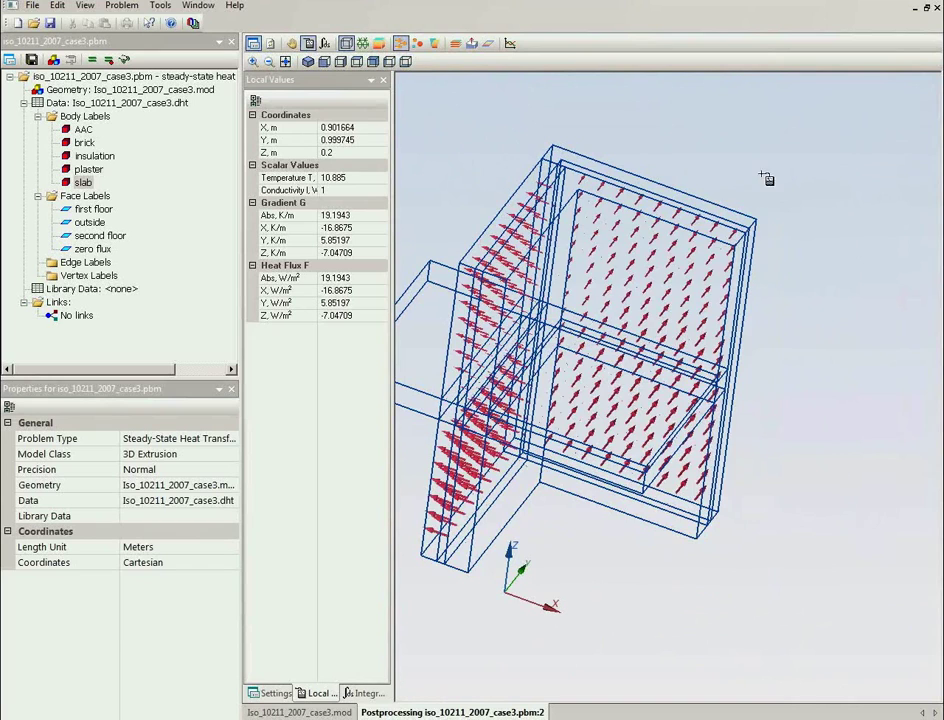
{"action": "left_click_drag", "start_coordinate": [765, 178], "coordinate": [697, 348]}
{"action": "left_click_drag", "start_coordinate": [645, 372], "coordinate": [719, 321]}
{"action": "scroll", "coordinate": [540, 313], "scroll_direction": "up", "scroll_amount": 10}
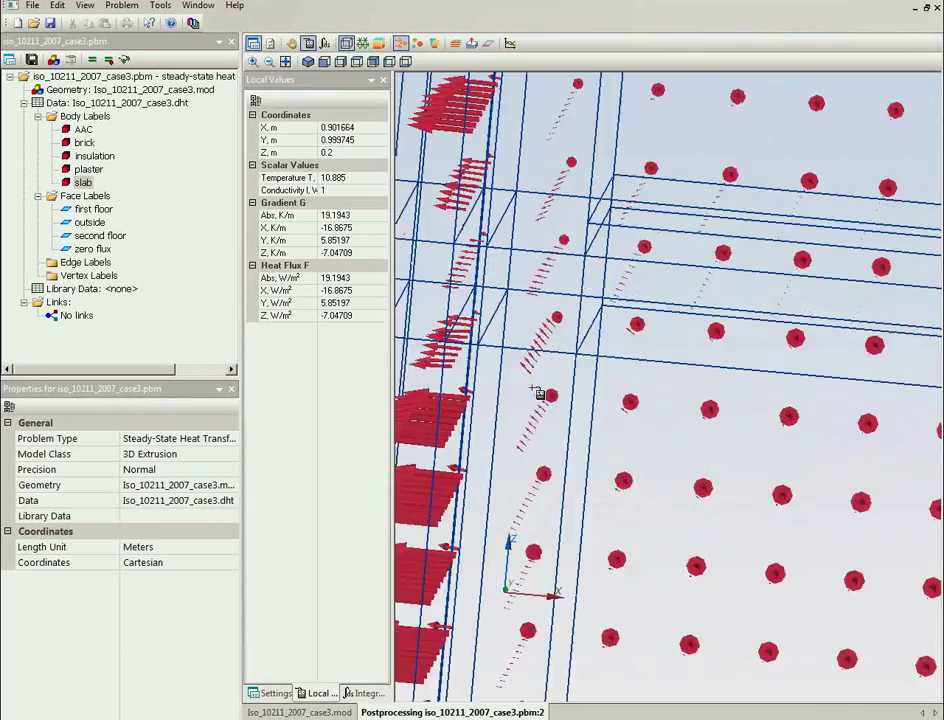
{"action": "left_click_drag", "start_coordinate": [540, 313], "coordinate": [572, 344]}
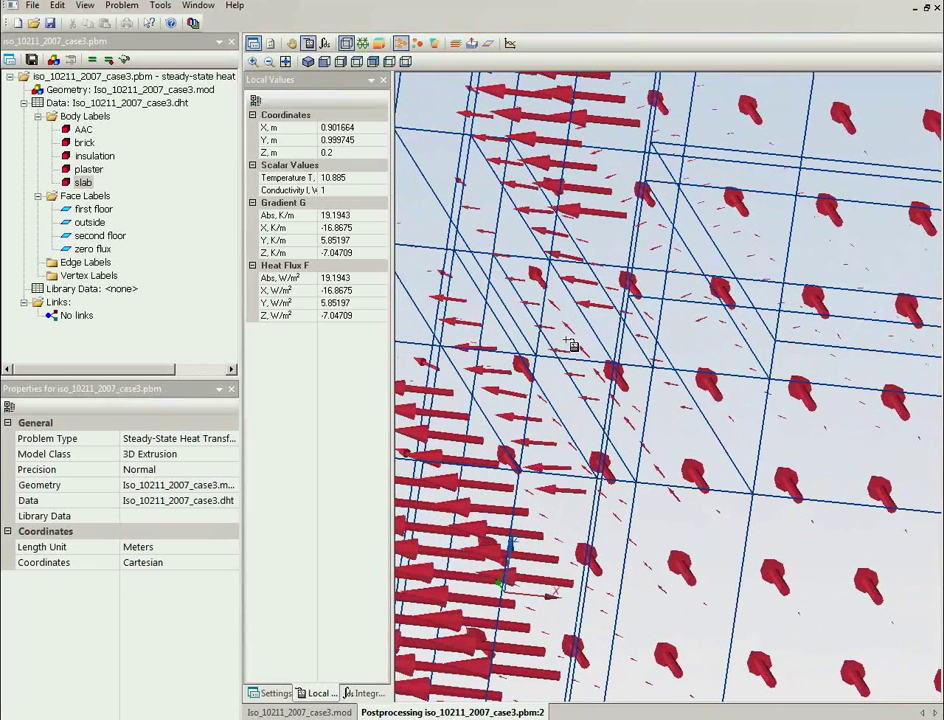
{"action": "left_click_drag", "start_coordinate": [572, 344], "coordinate": [572, 344]}
{"action": "scroll", "coordinate": [572, 344], "scroll_direction": "down", "scroll_amount": 8}
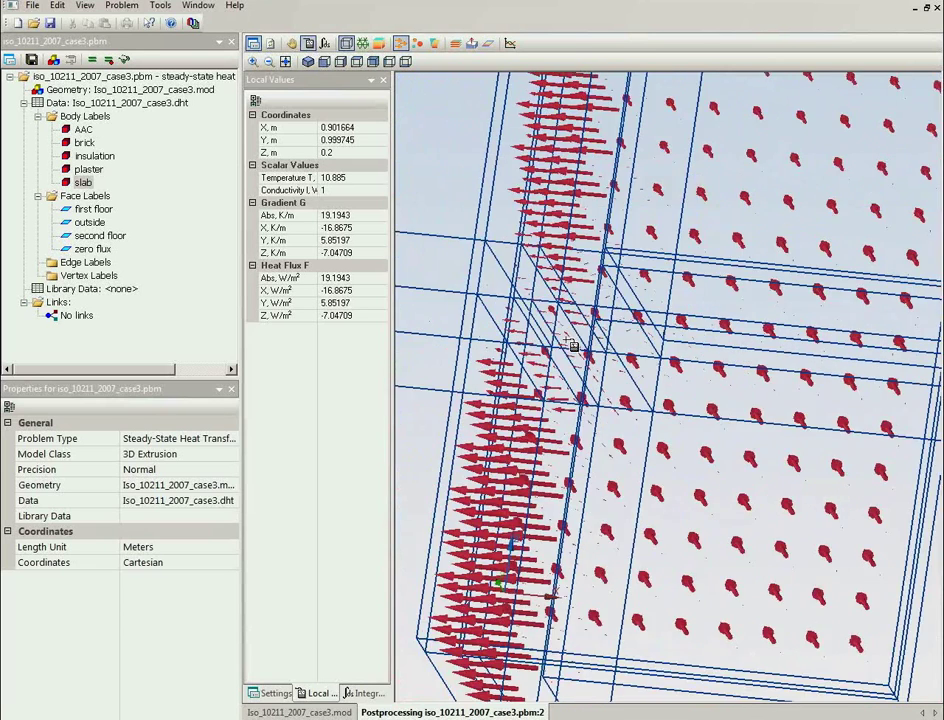
{"action": "left_click_drag", "start_coordinate": [716, 432], "coordinate": [658, 437]}
{"action": "left_click", "coordinate": [400, 44]}
{"action": "left_click", "coordinate": [379, 44]}
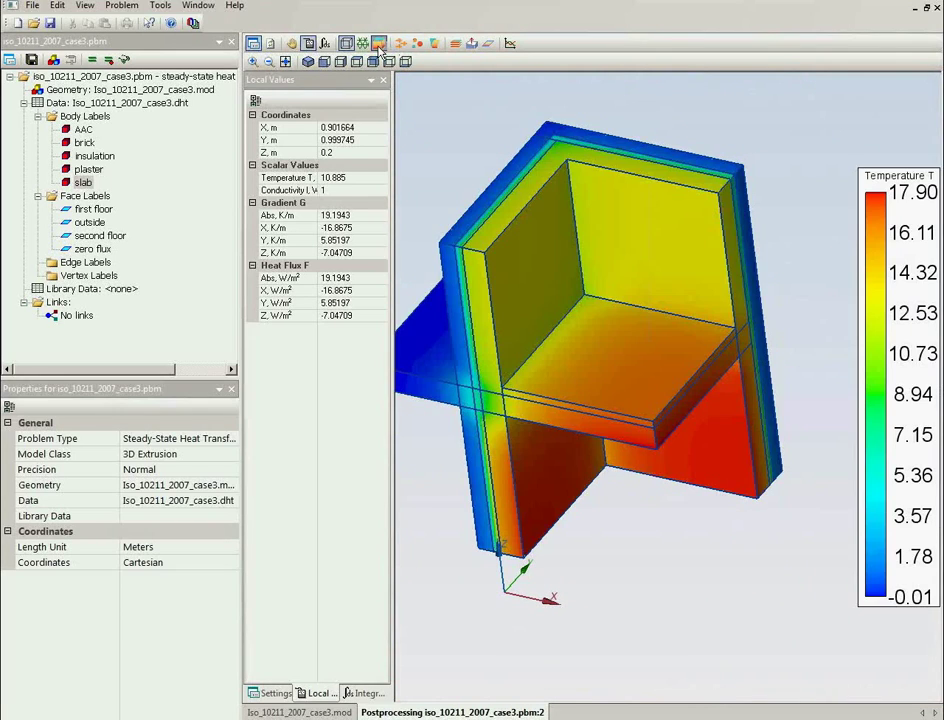
Cut the model with a plane at 0.345 m and open its 2D temperature section.
{"action": "left_click", "coordinate": [472, 44]}
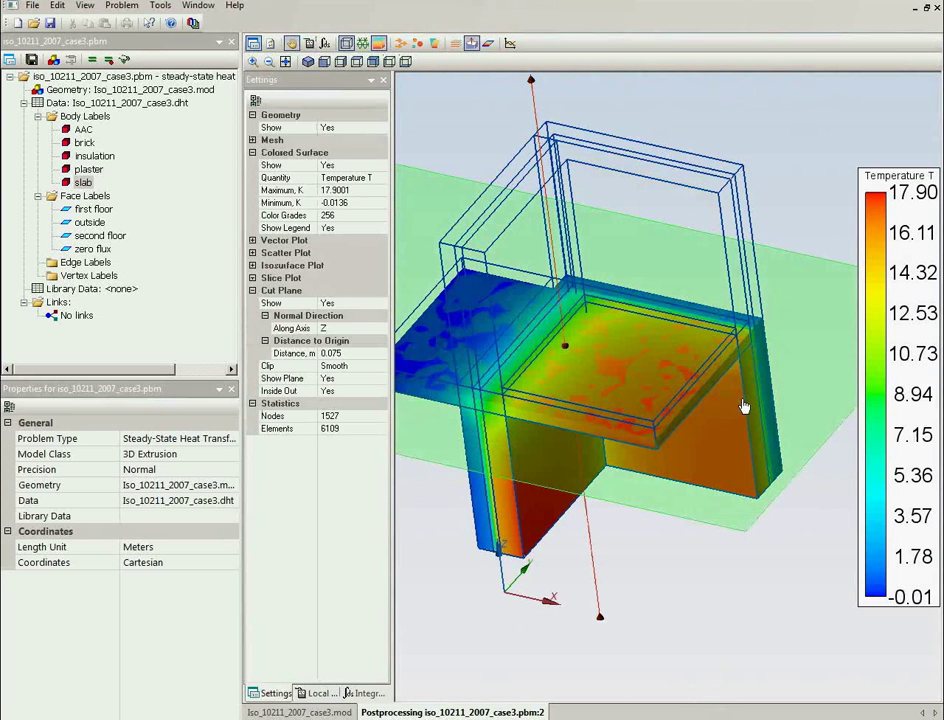
{"action": "left_click_drag", "start_coordinate": [746, 407], "coordinate": [714, 601]}
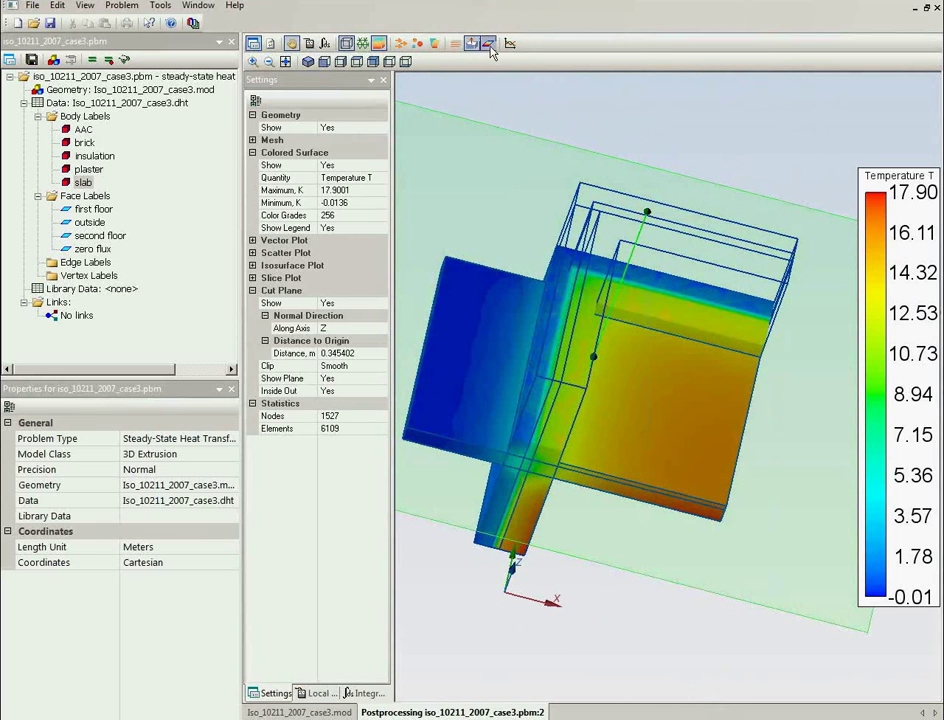
{"action": "left_click", "coordinate": [489, 45]}
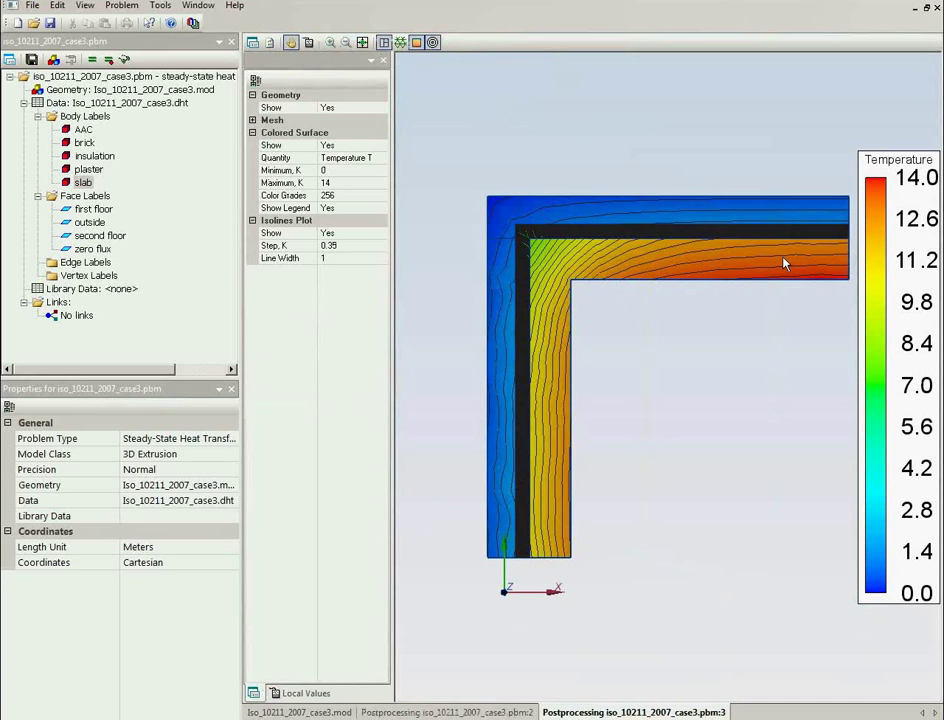
Lower the 3D cut plane through the slab and review the resulting 2D temperature section (0–17.8 K).
{"action": "left_click", "coordinate": [447, 712]}
{"action": "left_click_drag", "start_coordinate": [697, 379], "coordinate": [688, 444]}
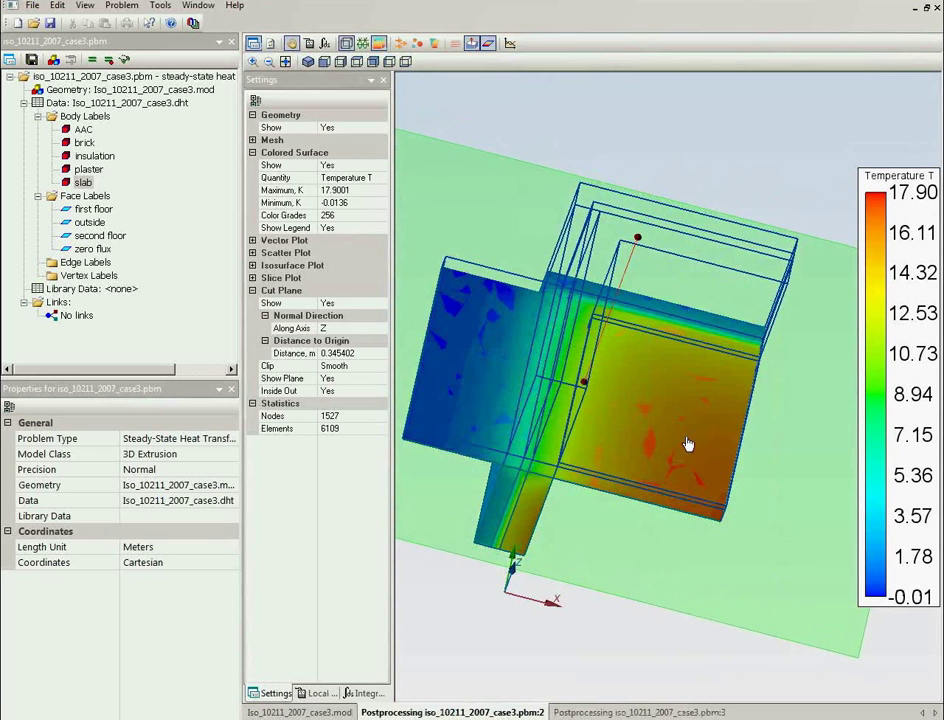
{"action": "left_click", "coordinate": [609, 712]}
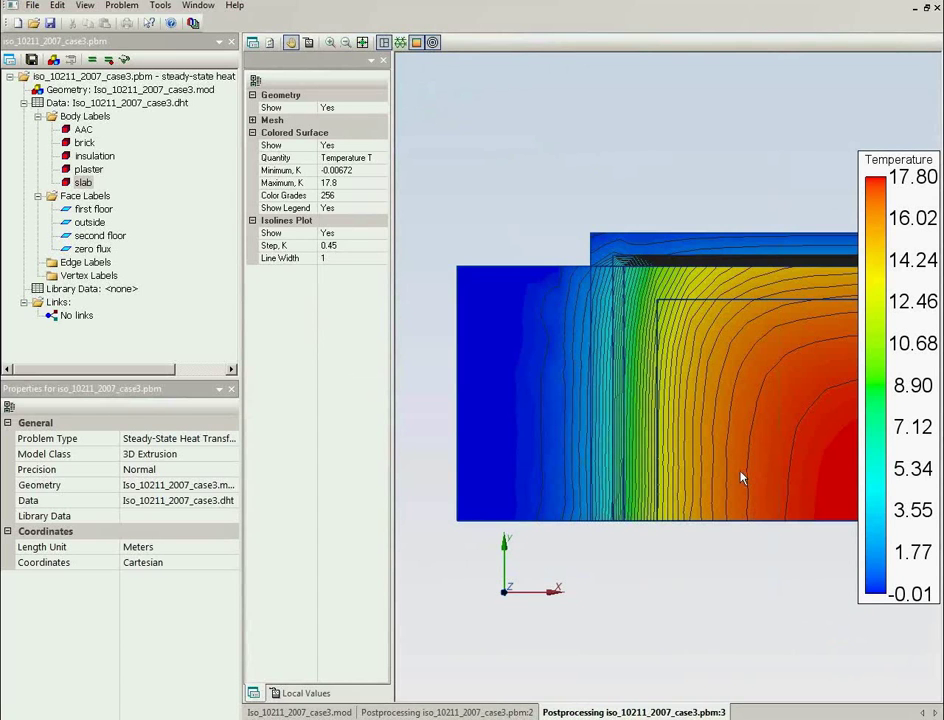
{"action": "left_click", "coordinate": [500, 712]}
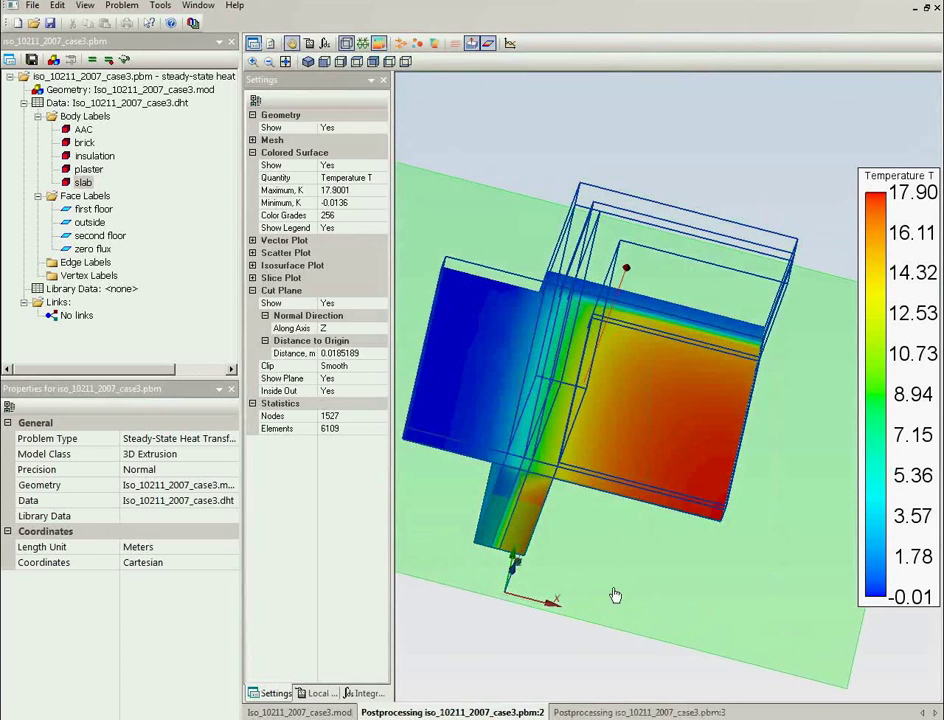
{"action": "left_click", "coordinate": [600, 712]}
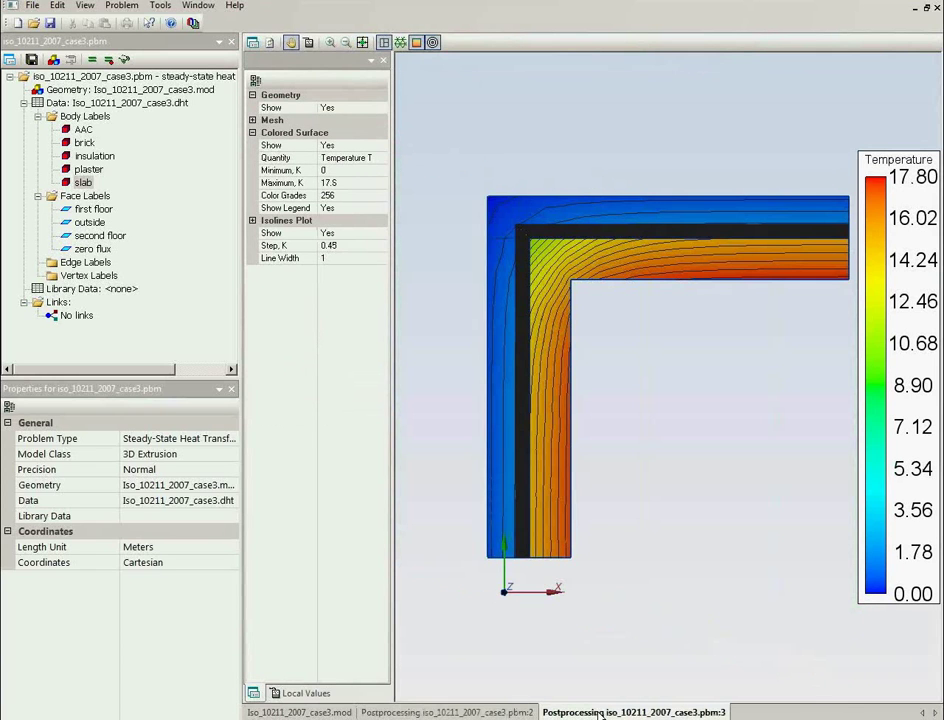